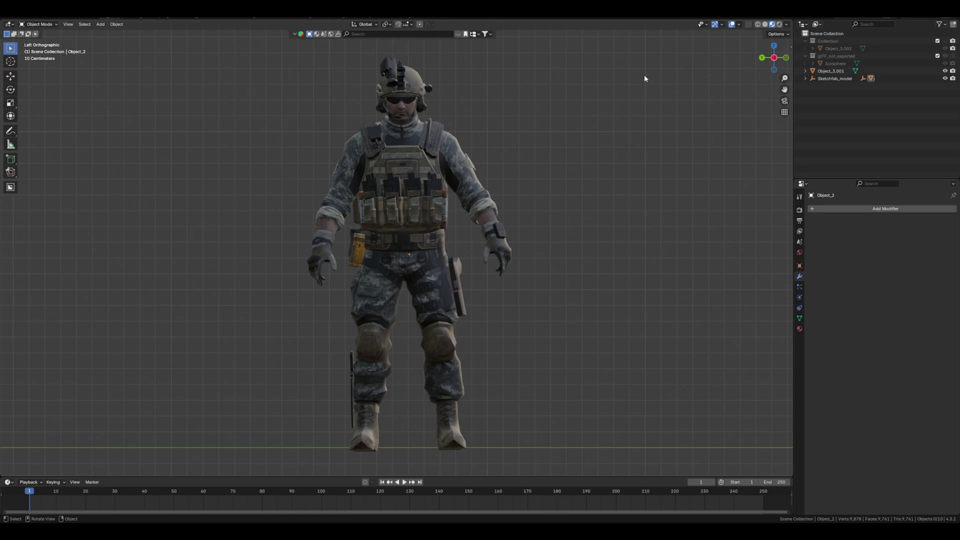
Select all of the soldier's meshes and examine the full character from the front and both sides
drag(645, 75, 252, 347)
drag(615, 82, 220, 429)
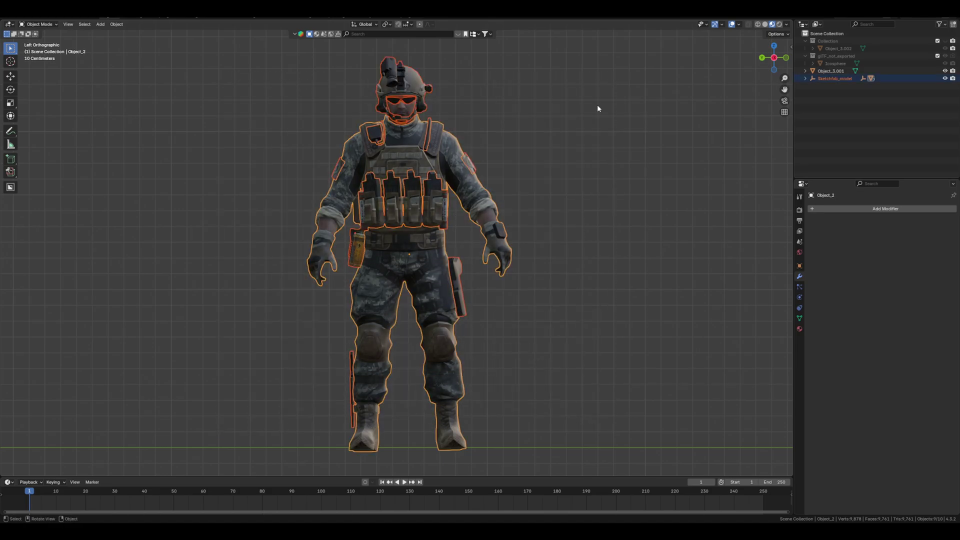
middle_drag(461, 283, 465, 250)
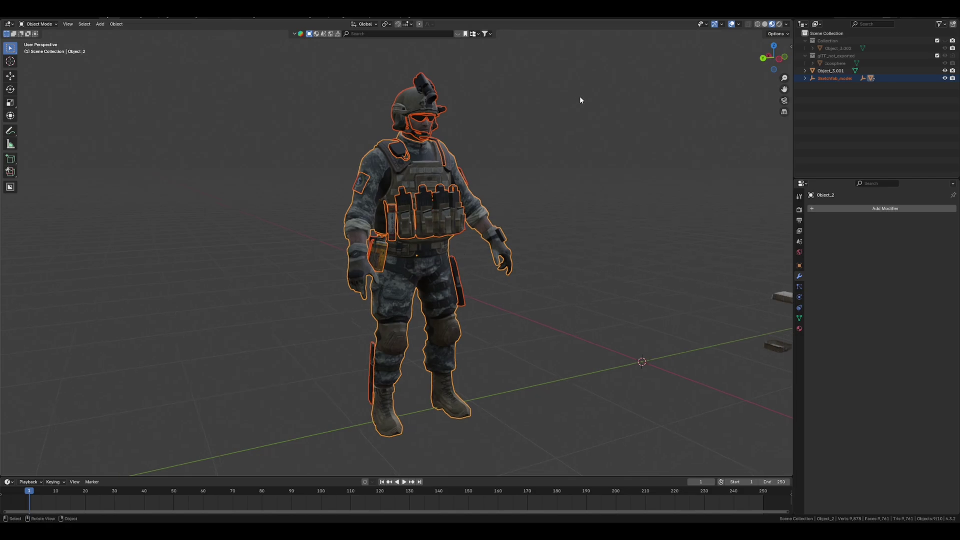
drag(580, 97, 267, 374)
middle_drag(545, 200, 328, 158)
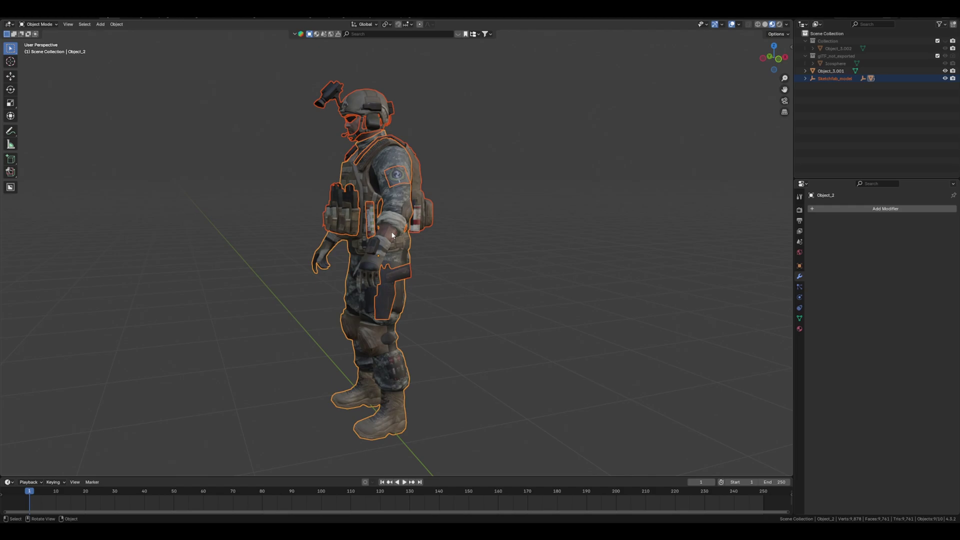
middle_drag(393, 235, 491, 233)
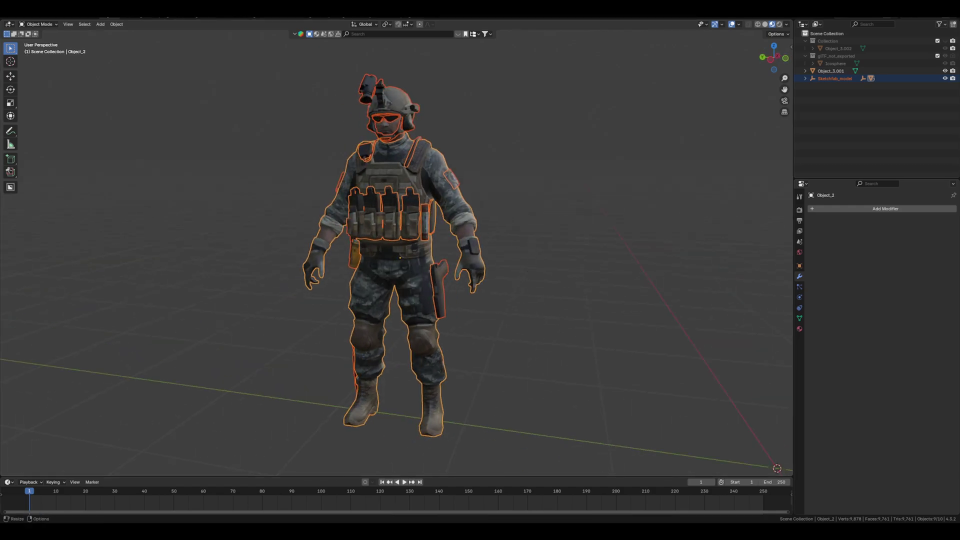
key(super)
text(ac)
click(377, 306)
middle_drag(450, 215, 478, 218)
key(KP_1)
scroll(250, 177, up, 3)
key(ctrl+KP_3)
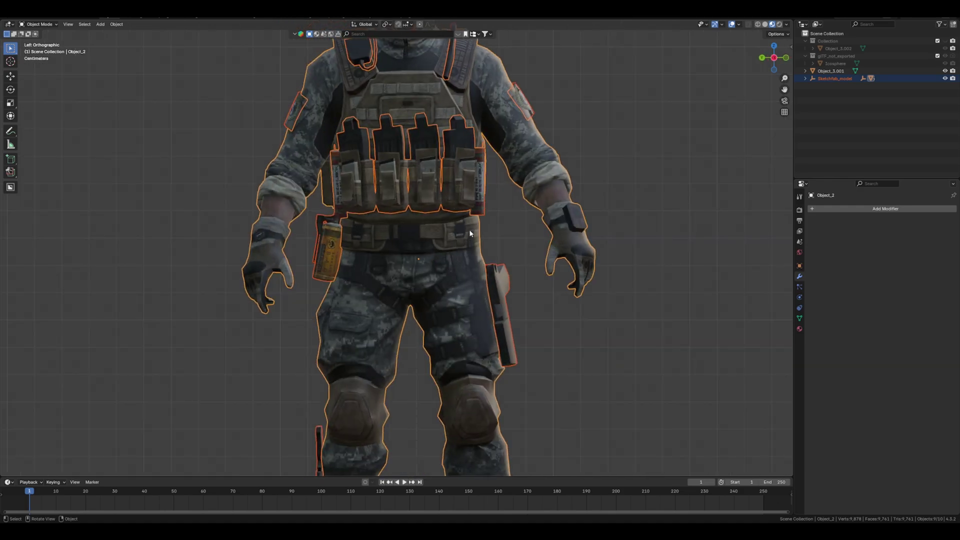
scroll(560, 202, down, 4)
Try moving the vest gear and the helmet meshes off the soldier's body
click(394, 198)
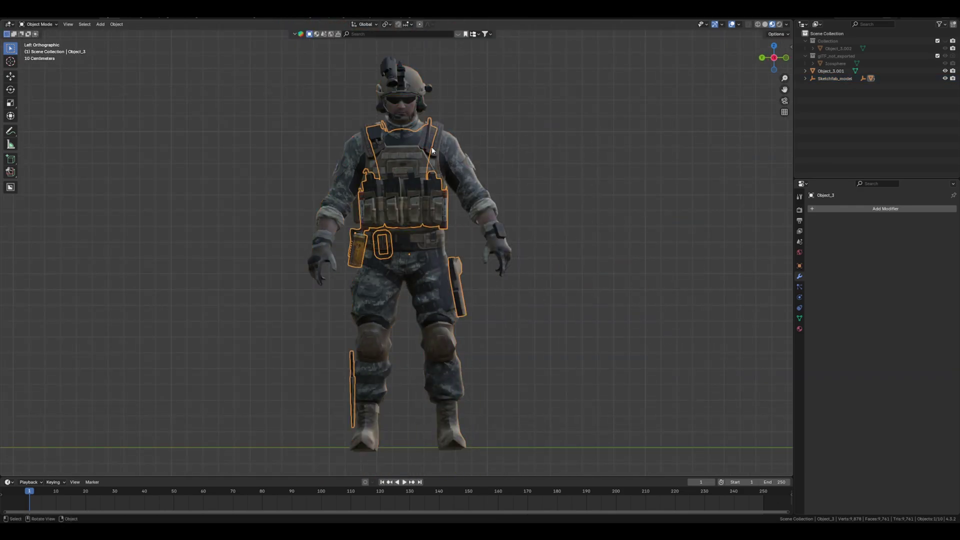
click(439, 151)
key(g)
right_click(583, 163)
click(411, 95)
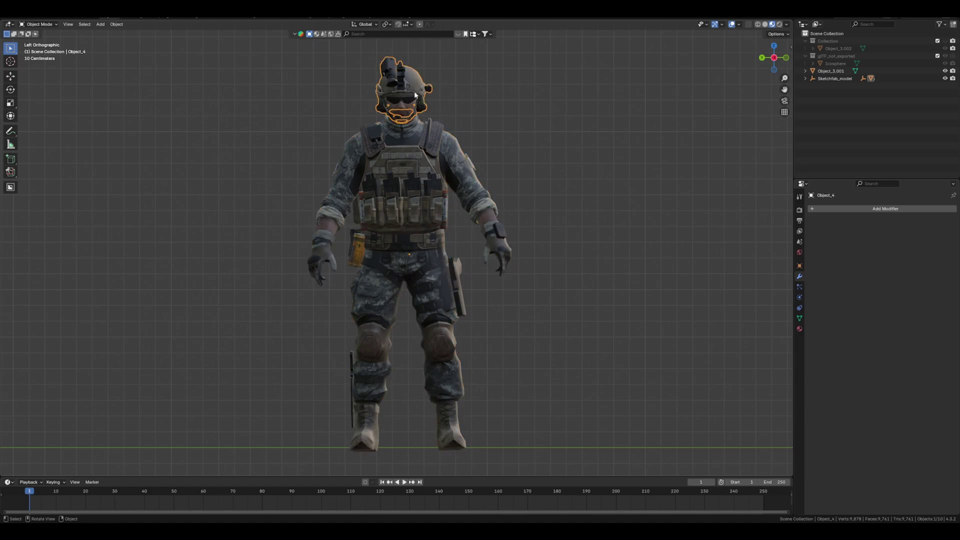
key(g)
right_click(657, 103)
scroll(433, 88, up, 3)
key(g)
right_click(692, 105)
shift+middle_drag(493, 138, 464, 199)
scroll(494, 230, down, 4)
Examine the pouches, flares and grenades attached around the soldier's vest at close range
drag(567, 118, 217, 476)
scroll(467, 250, up, 4)
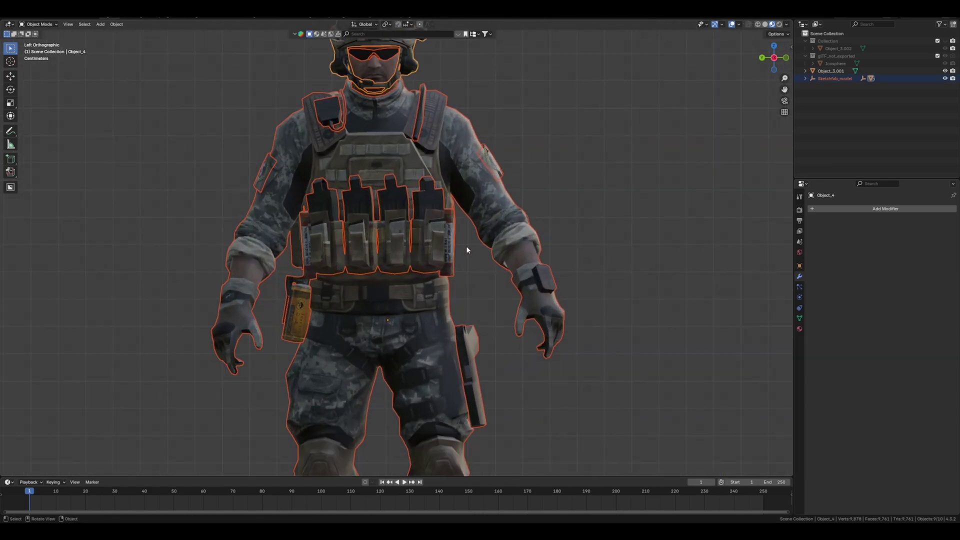
click(614, 227)
scroll(310, 193, up, 5)
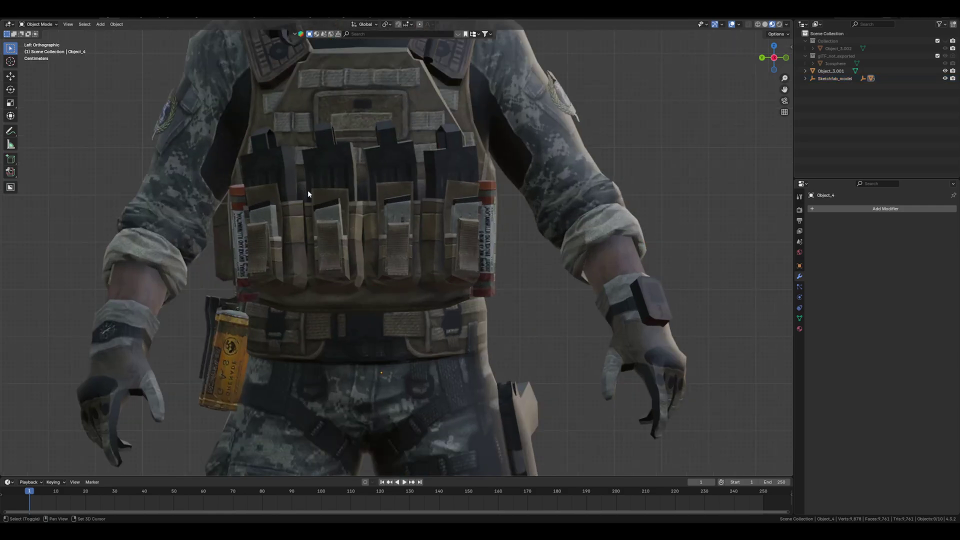
scroll(321, 208, down, 2)
scroll(331, 236, up, 3)
middle_drag(362, 223, 404, 229)
scroll(480, 239, down, 3)
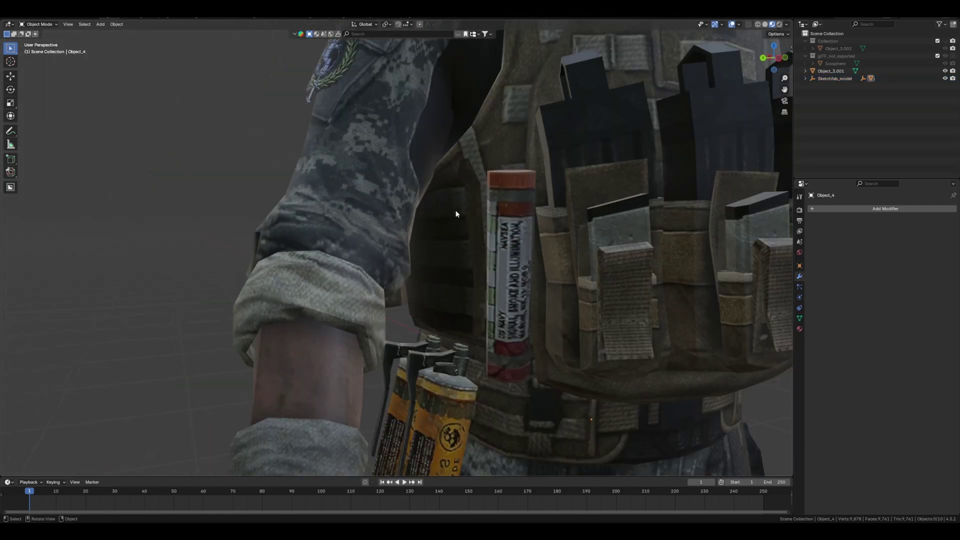
middle_drag(426, 283, 585, 257)
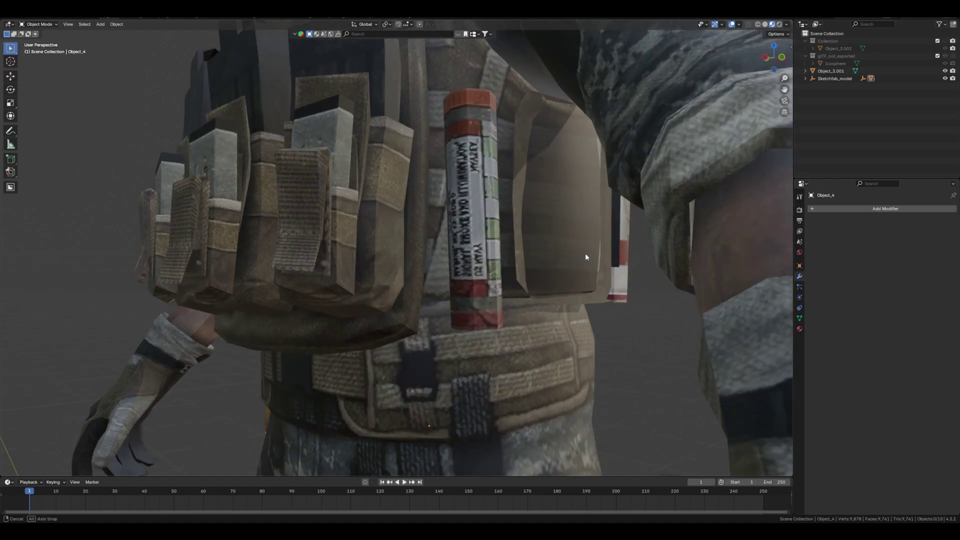
scroll(601, 289, down, 6)
Move the pair of detached pouches from beyond the world origin over to the soldier
alt+middle_drag(505, 259, 392, 258)
shift+middle_drag(557, 317, 335, 274)
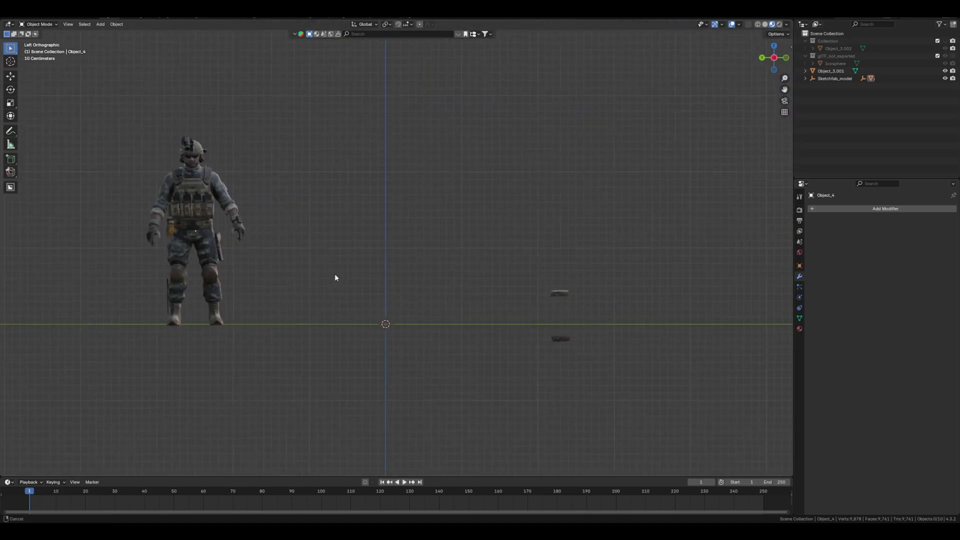
ctrl+middle_drag(431, 266, 470, 270)
drag(706, 249, 539, 439)
key(g)
click(138, 283)
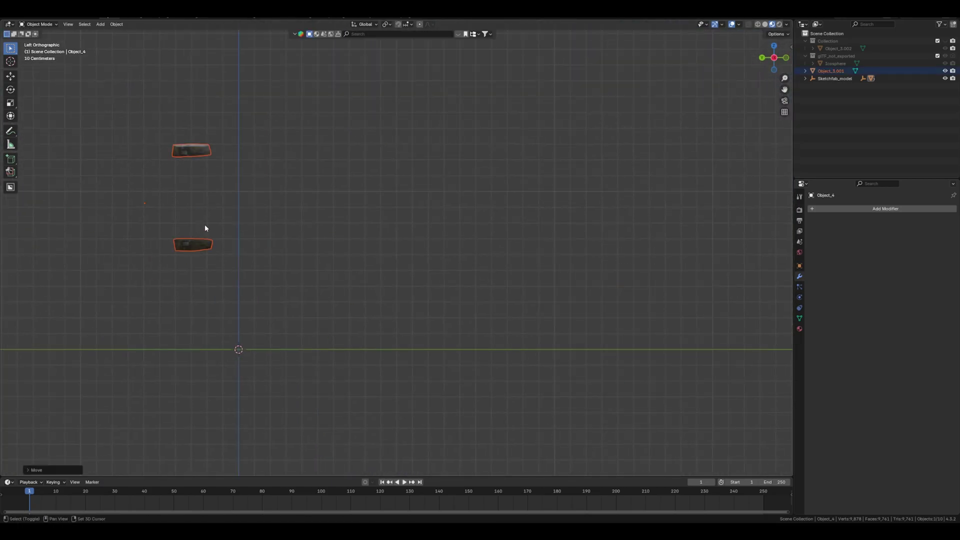
shift+middle_drag(205, 224, 694, 257)
key(g)
click(251, 185)
Rotate the two pouches upright and position them against both sides of the vest
scroll(251, 185, up, 2)
key(r)
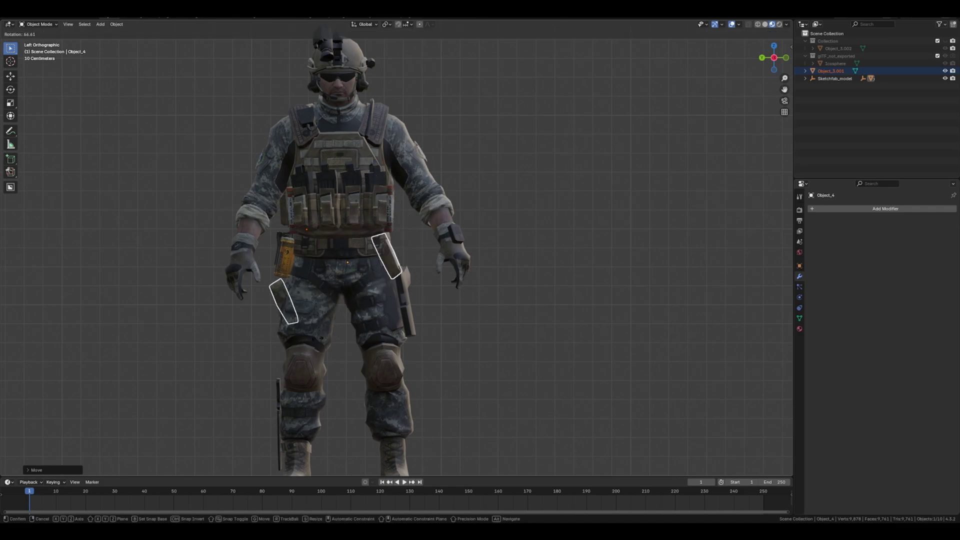
click(279, 364)
key(g)
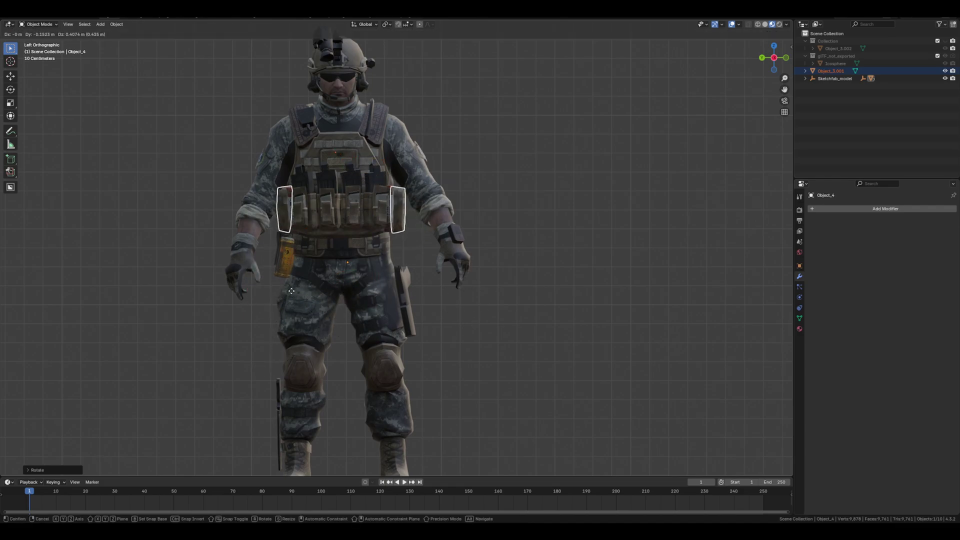
click(289, 289)
scroll(289, 289, up, 5)
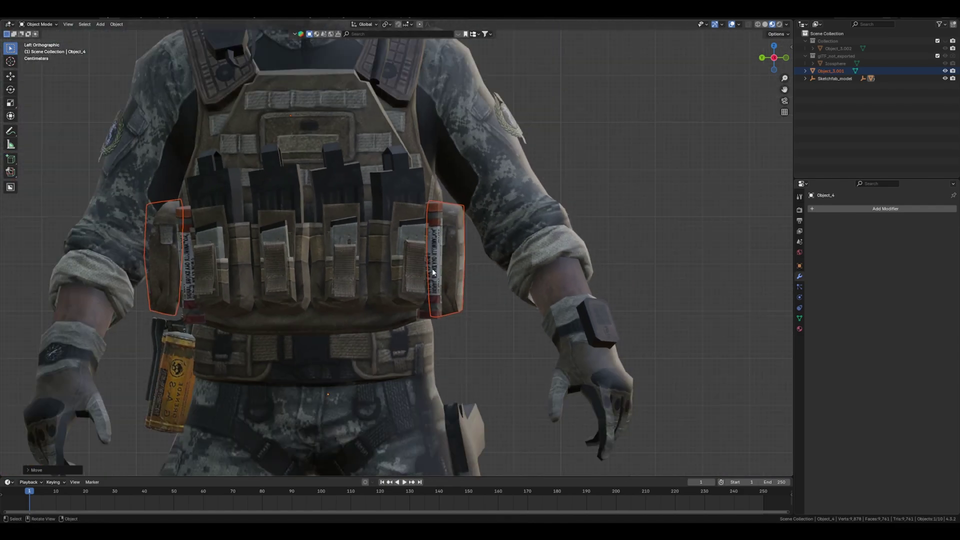
Move the two side pouches off the soldier and over to the world origin
scroll(433, 272, down, 8)
drag(539, 143, 232, 476)
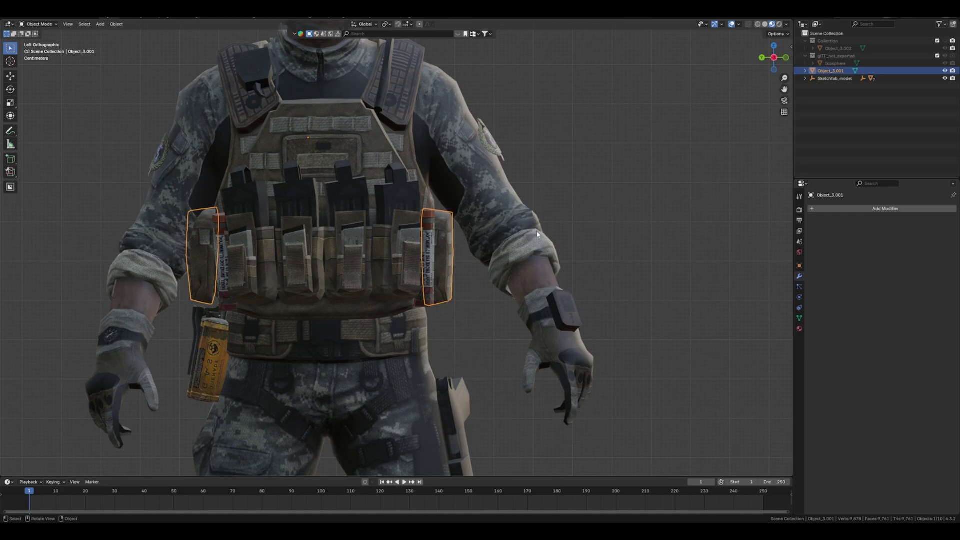
scroll(424, 242, down, 4)
scroll(365, 307, down, 4)
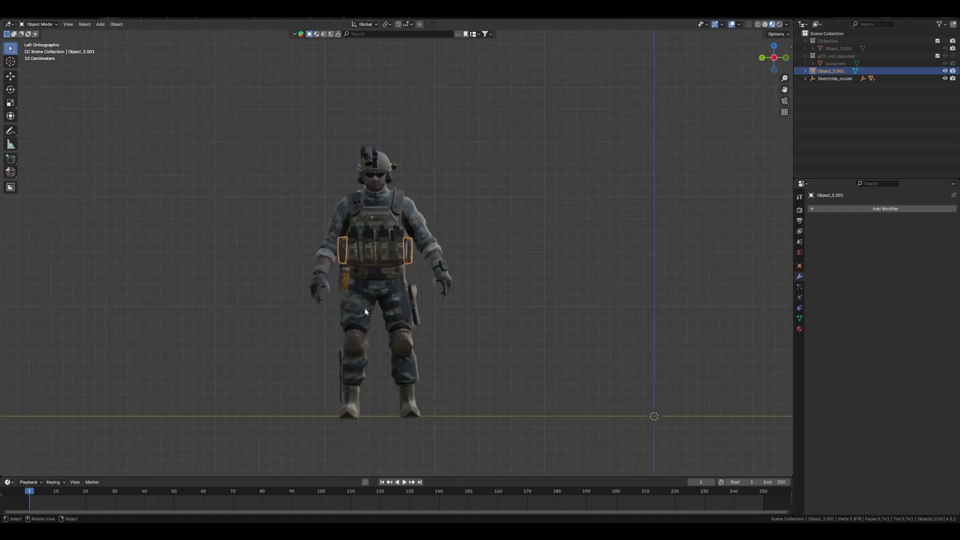
key(g)
click(664, 309)
Examine the area where the magazines, the flare and the upper arm lie close to the vest
scroll(698, 265, up, 2)
scroll(403, 235, up, 9)
shift+middle_drag(402, 235, 435, 261)
scroll(302, 234, down, 3)
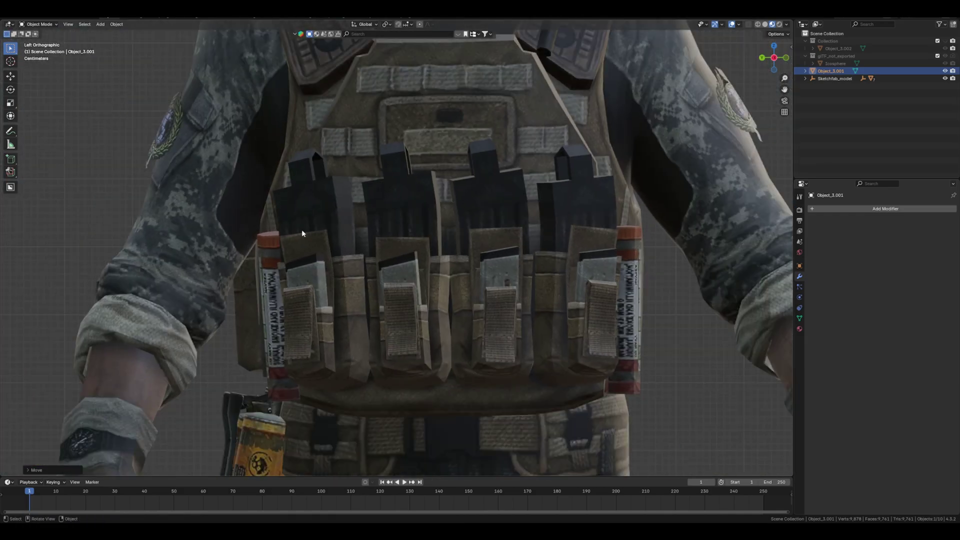
scroll(248, 210, up, 5)
shift+middle_drag(248, 210, 341, 217)
scroll(300, 241, down, 5)
scroll(335, 231, up, 7)
scroll(320, 220, up, 3)
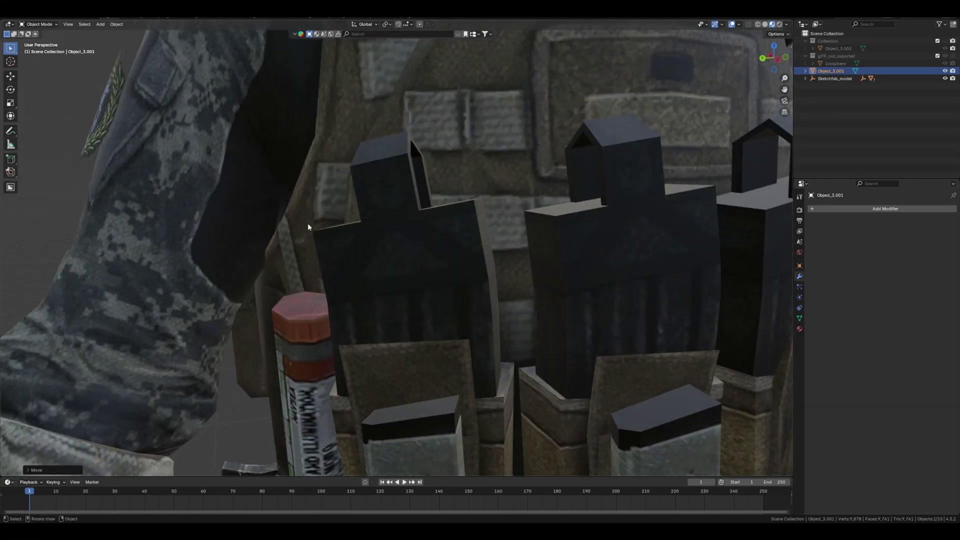
In Edit Mode, nudge a small part of the body mesh between the upper arm and the vest's side
click(271, 260)
key(Tab)
click(320, 266)
click(264, 257)
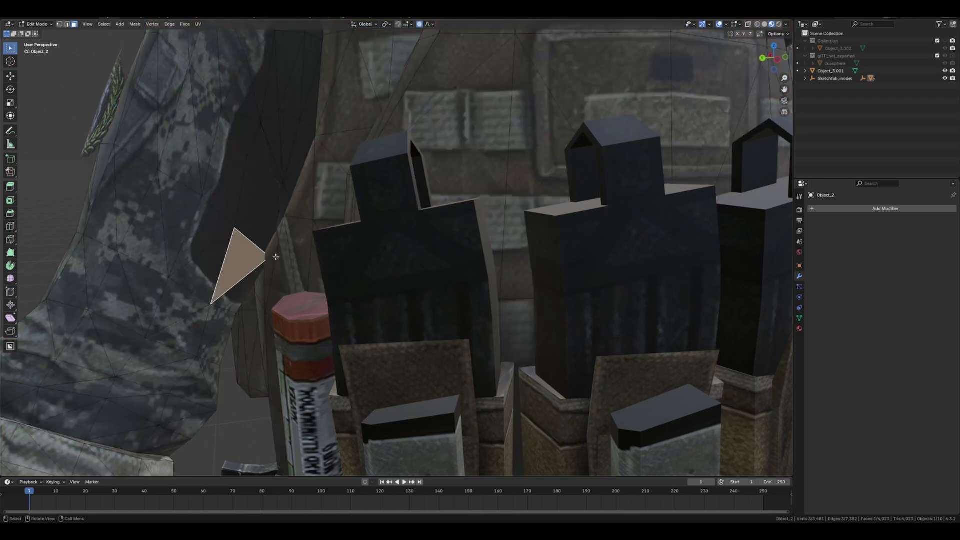
click(267, 256)
key(g)
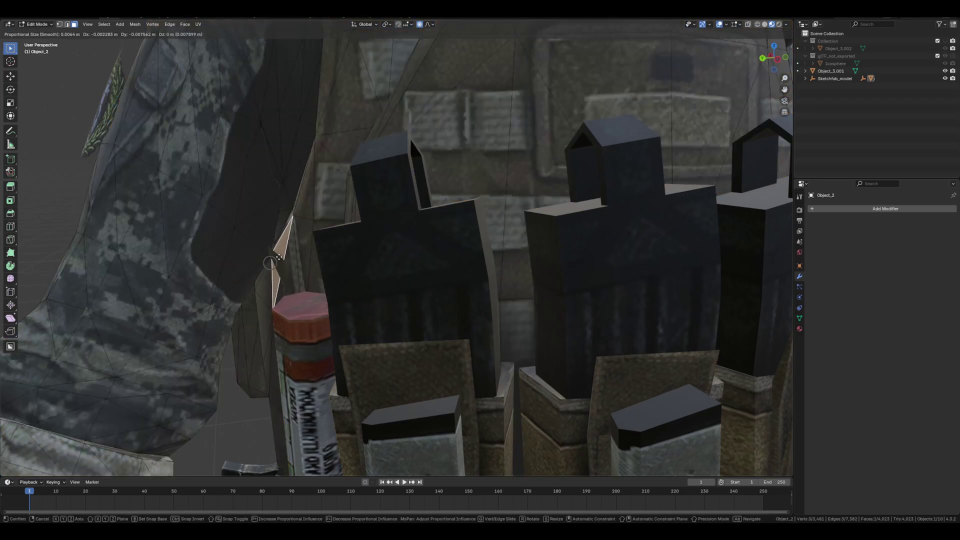
click(282, 257)
middle_drag(281, 257, 380, 195)
key(Tab)
Select all of the soldier's meshes without the detached pouches and join them into a single object
scroll(281, 241, down, 4)
scroll(285, 230, down, 8)
key(KP_1)
scroll(380, 255, down, 2)
drag(523, 138, 268, 434)
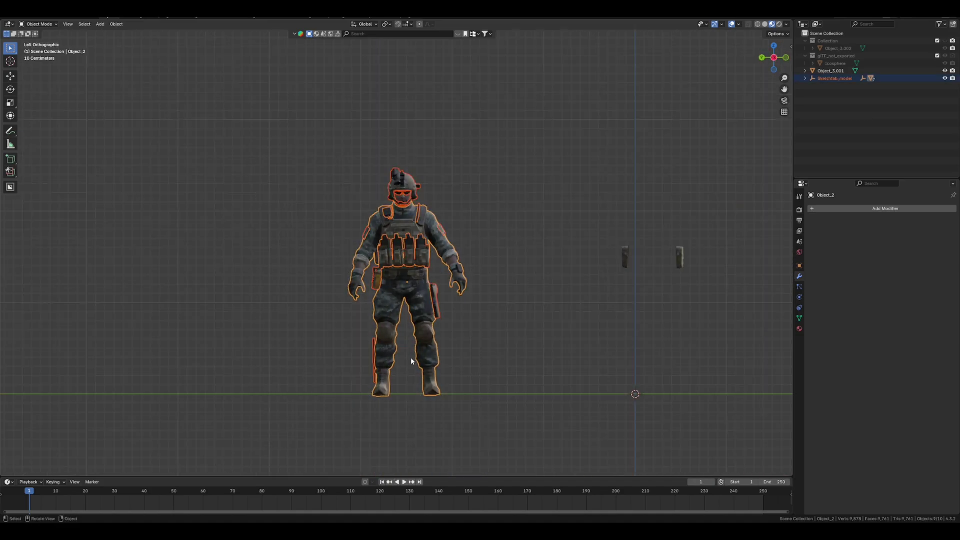
click(372, 261)
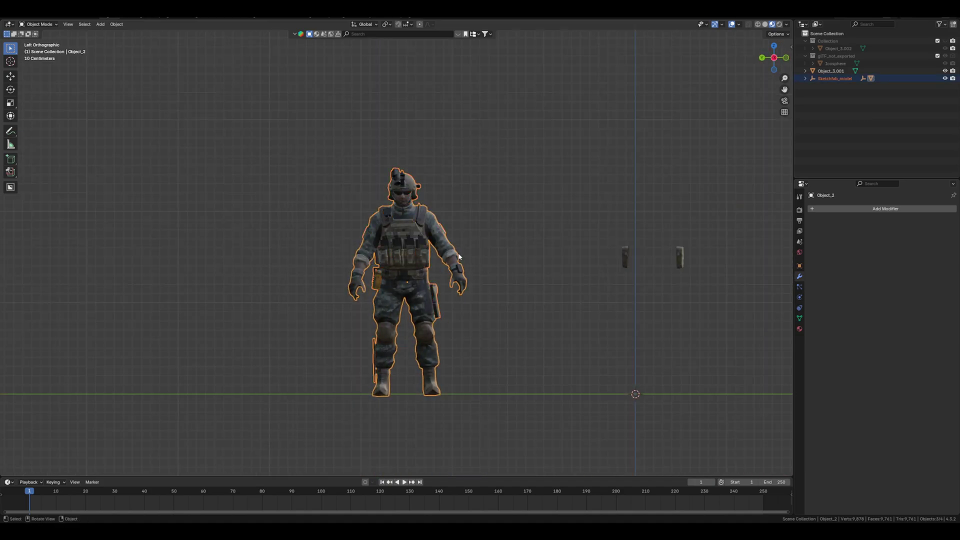
key(g)
right_click(430, 246)
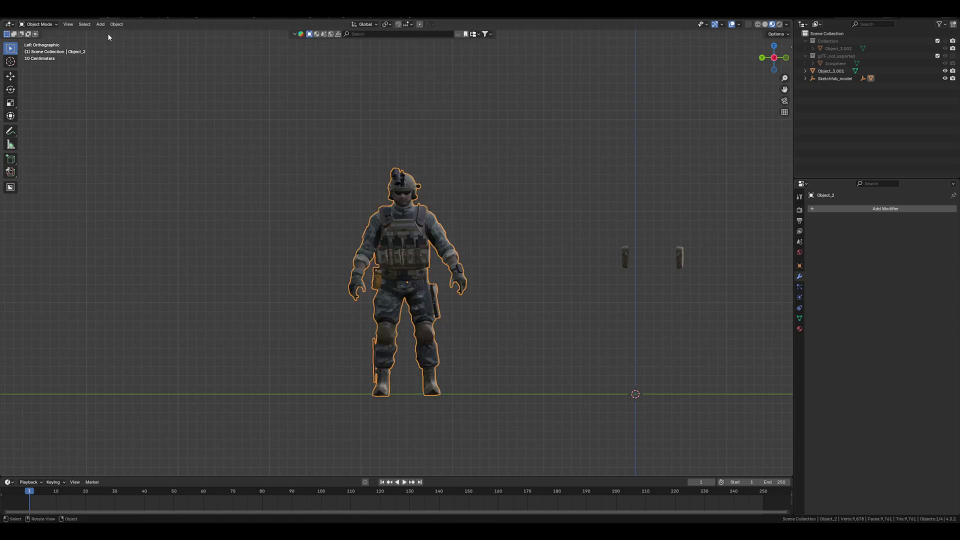
Export the soldier as FBX with path mode Copy, embedded textures, selected and visible objects only, and Mesh as the only object type
click(21, 17)
mouse_move(36, 130)
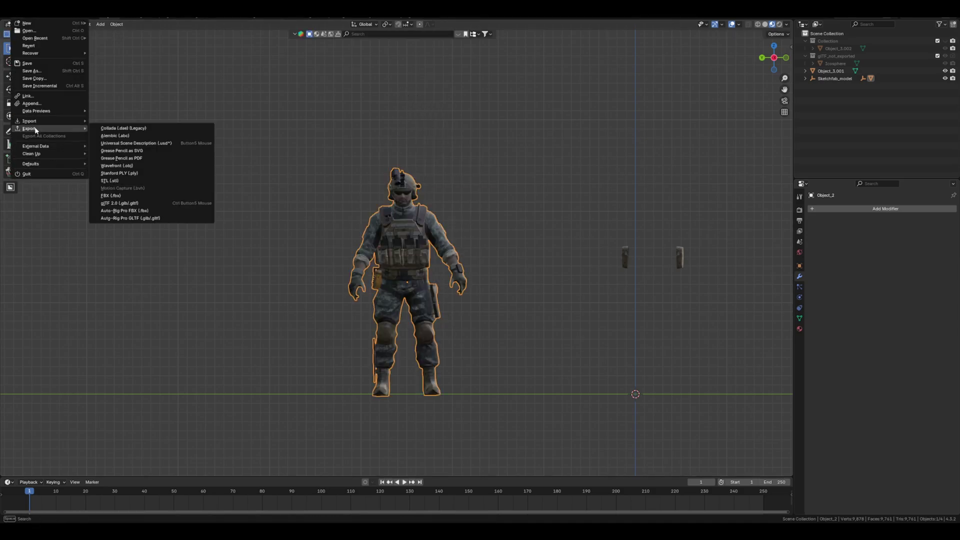
click(111, 196)
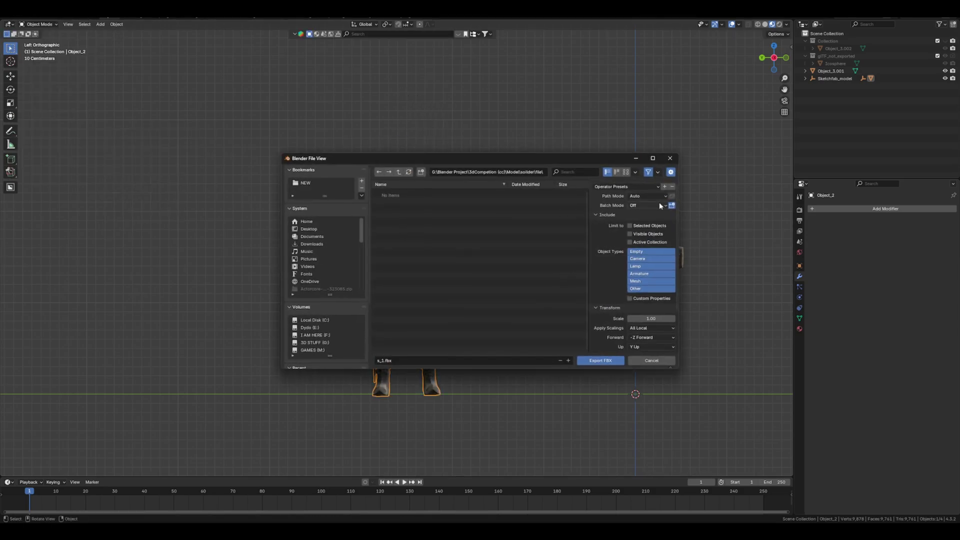
click(655, 197)
click(643, 246)
click(671, 196)
click(643, 282)
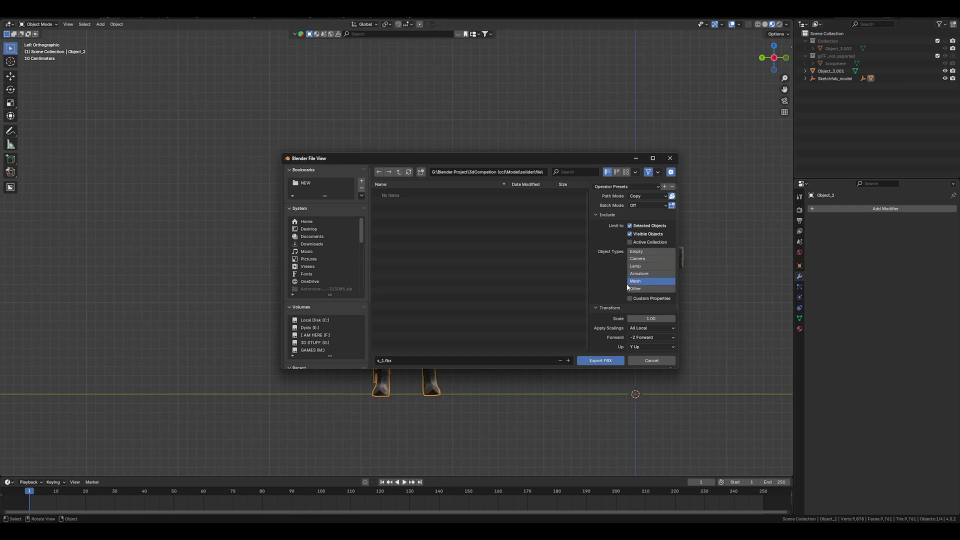
scroll(617, 323, down, 3)
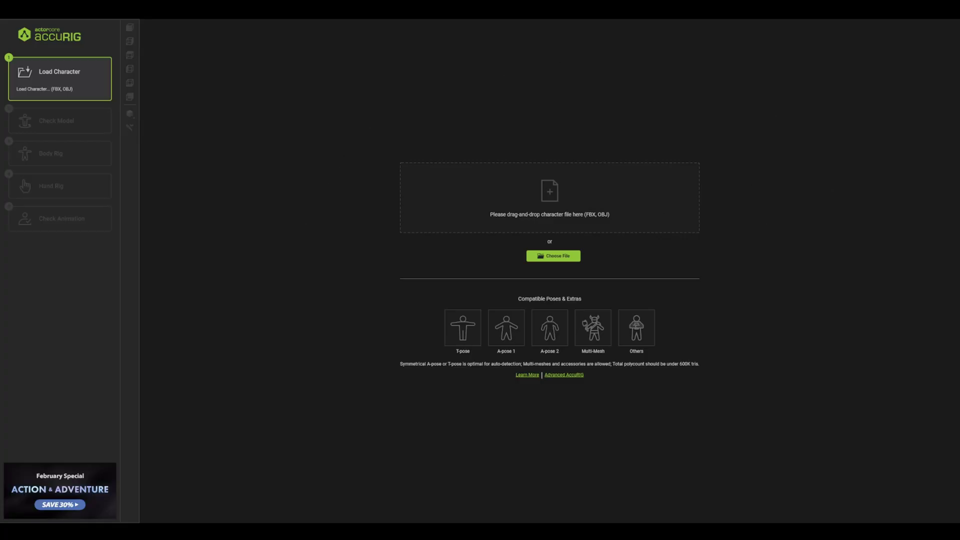
Switch to AccuRIG, load the exported soldier FBX and rotate the character to face the front
drag(312, 254, 533, 215)
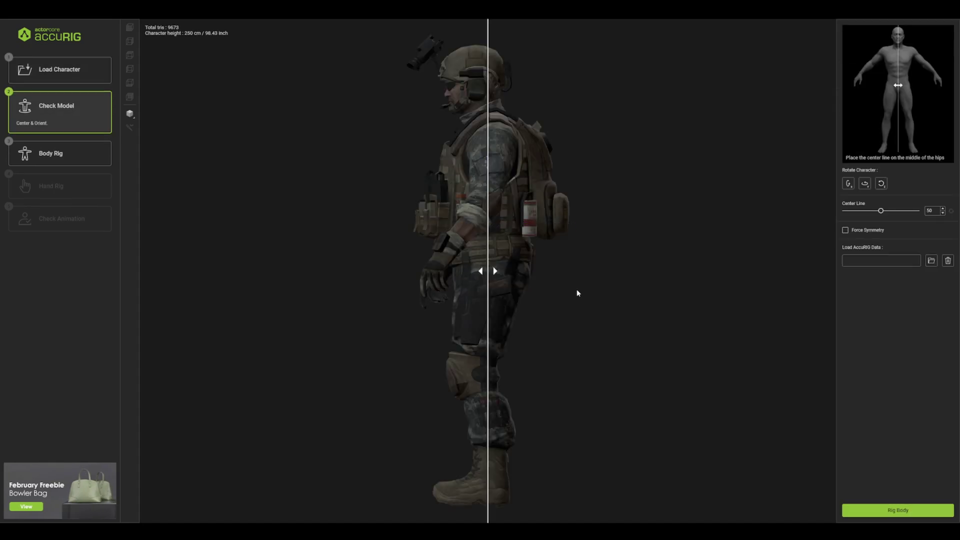
click(865, 184)
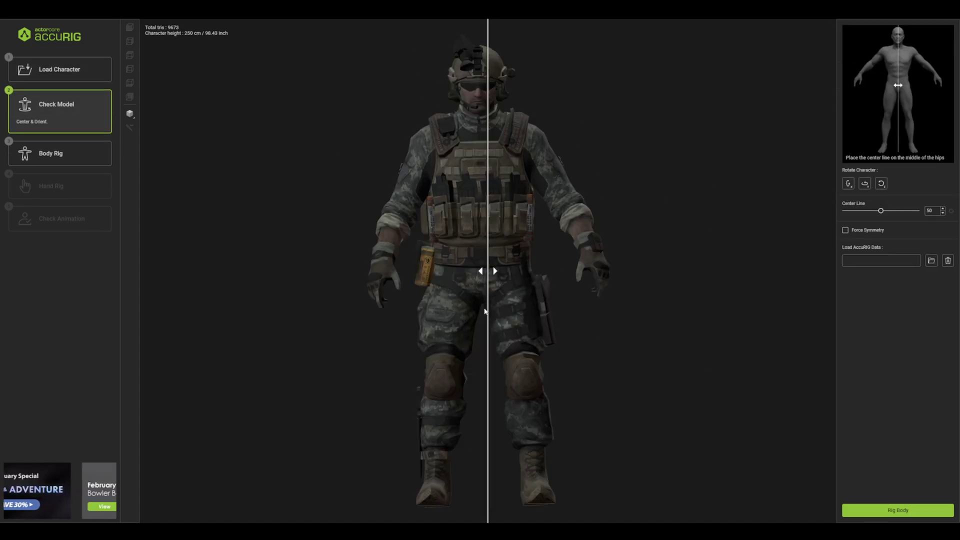
Place the center line on the middle of the soldier's hips and generate the body rig
drag(487, 271, 479, 271)
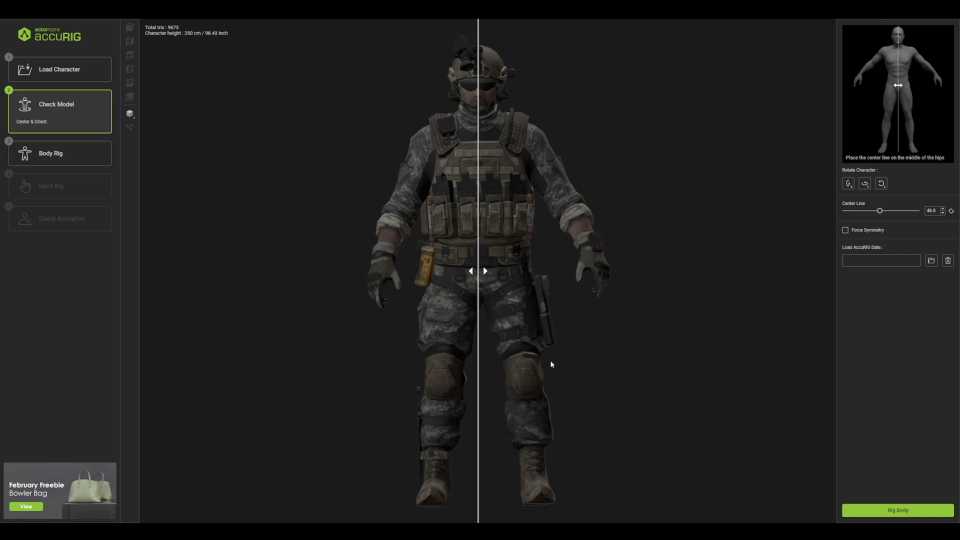
click(898, 510)
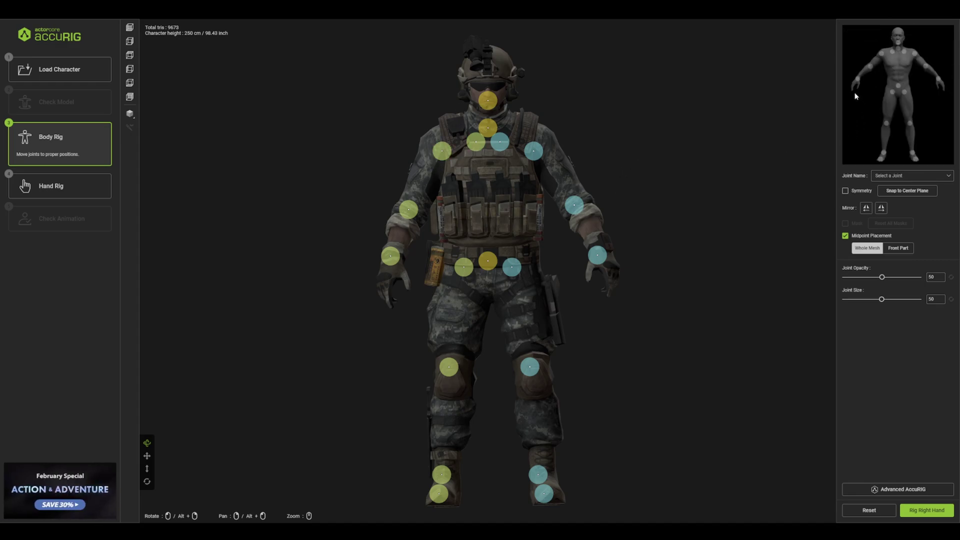
Turn on joint symmetry and move the clavicle joints outward and up toward the vest's shoulder straps
drag(488, 127, 520, 135)
click(845, 191)
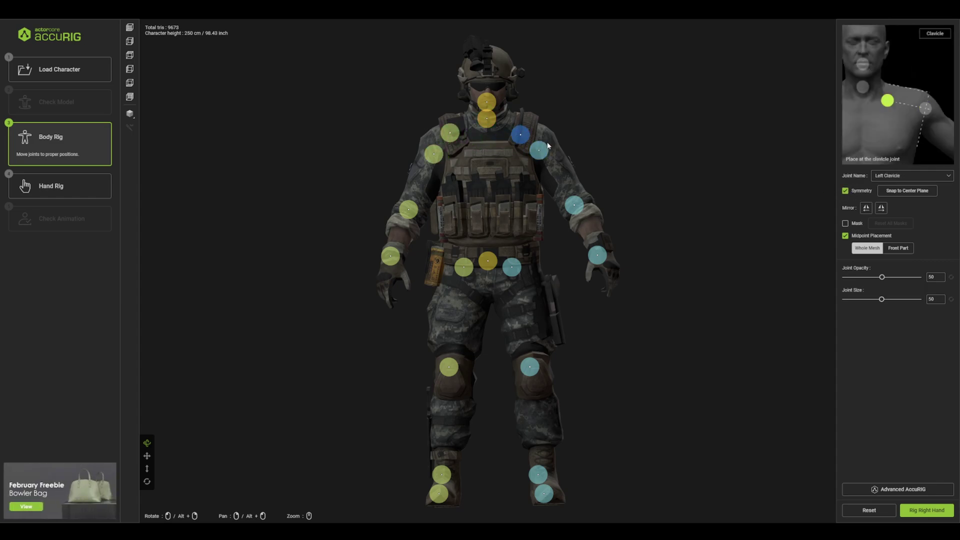
drag(520, 135, 511, 128)
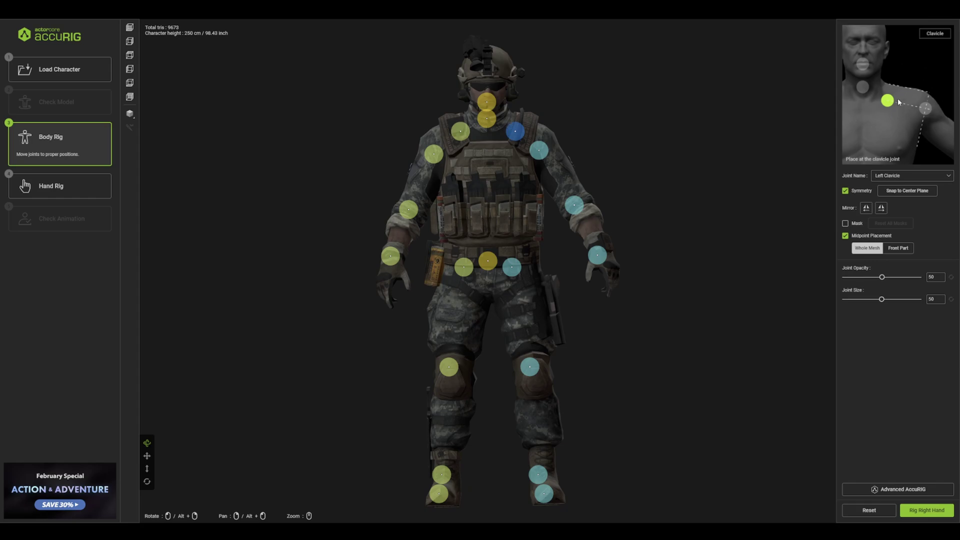
Move the shoulder joints up and outward, raise the elbow and wrist joints, and refine the pelvis, thigh and knee joints
drag(539, 150, 545, 146)
click(411, 208)
drag(414, 207, 410, 203)
click(570, 204)
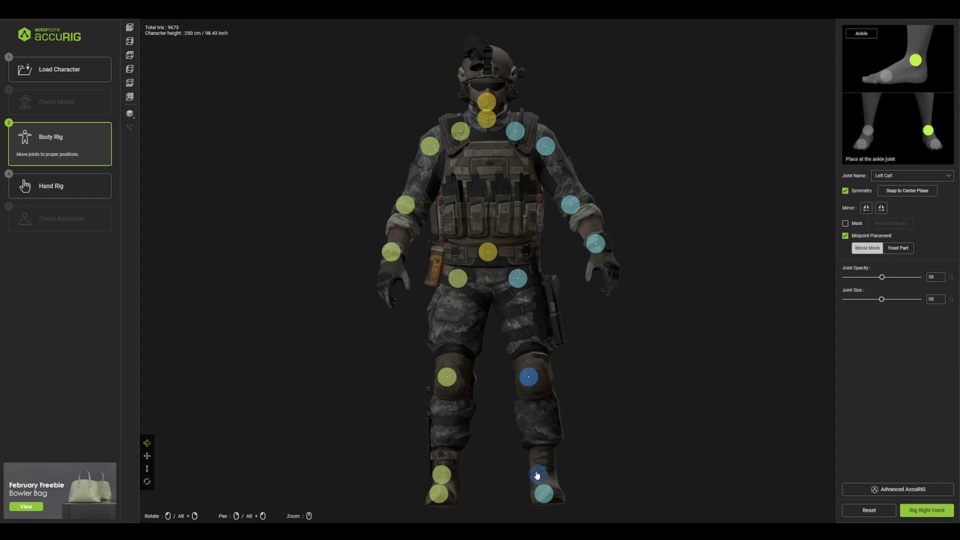
Start rigging the right hand with 5 fingers
click(920, 511)
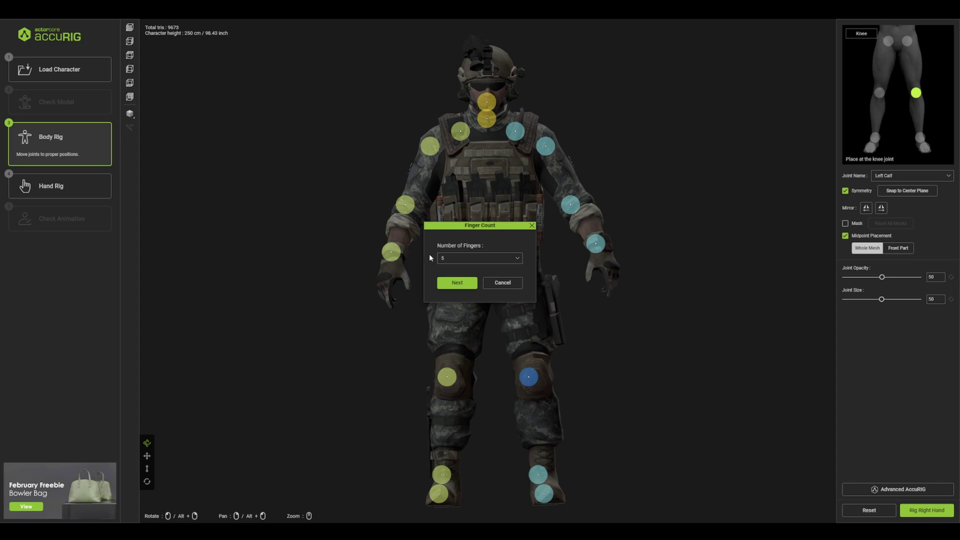
click(483, 259)
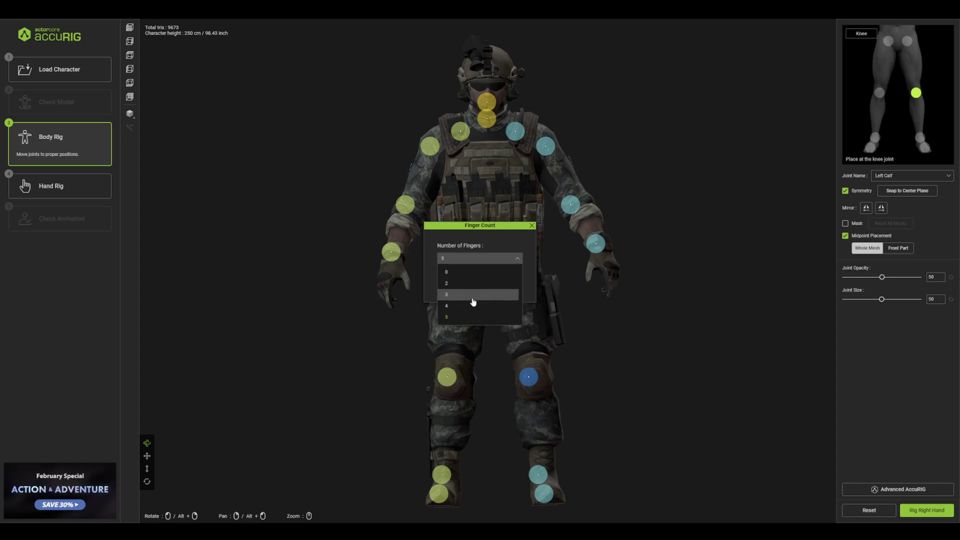
click(467, 240)
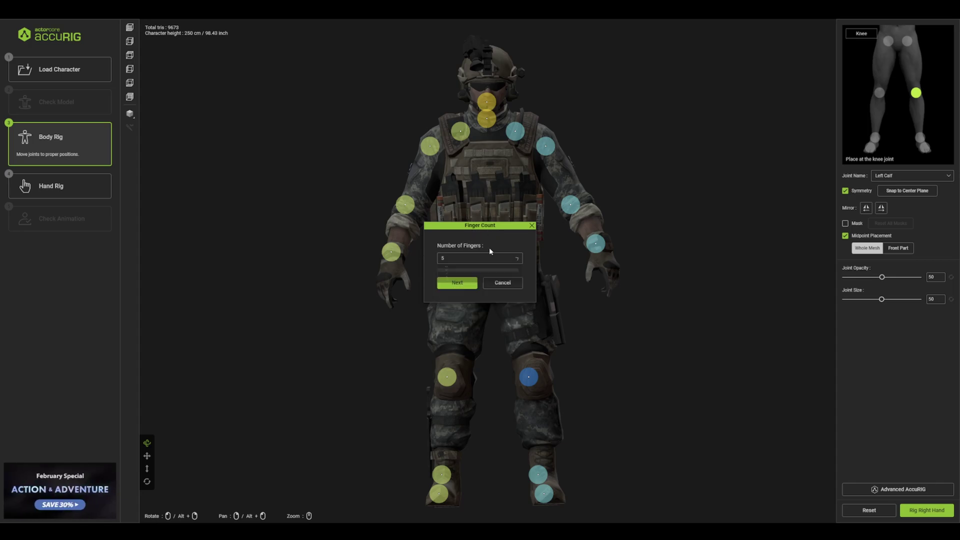
click(464, 287)
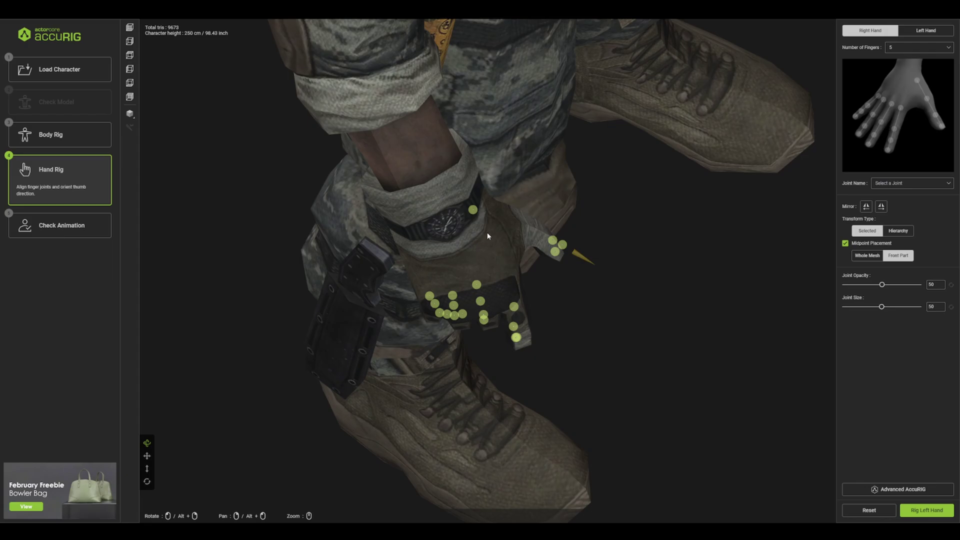
Move the right hand's Thumb Finger 2 and Thumb Finger 3 joints up along the thumb
drag(503, 295, 415, 213)
scroll(546, 267, up, 3)
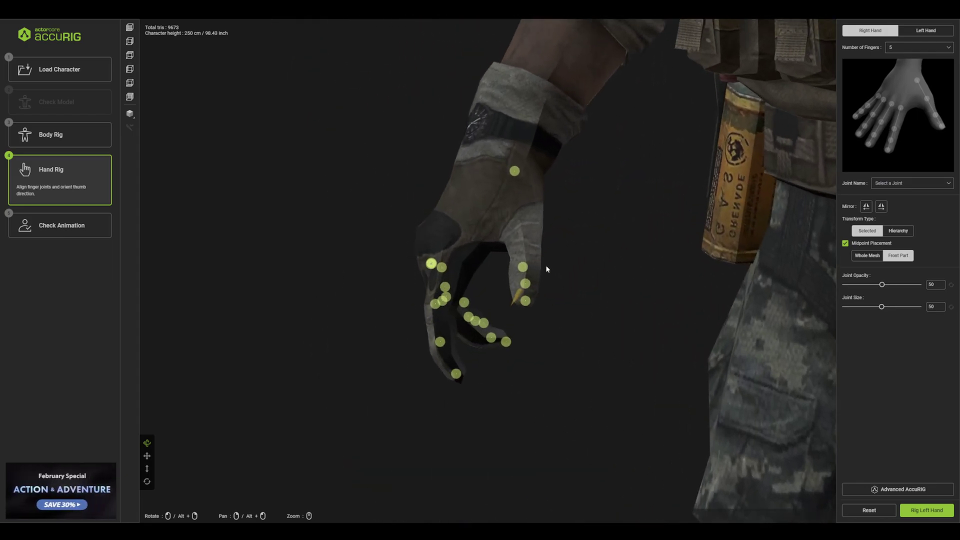
drag(523, 260, 536, 228)
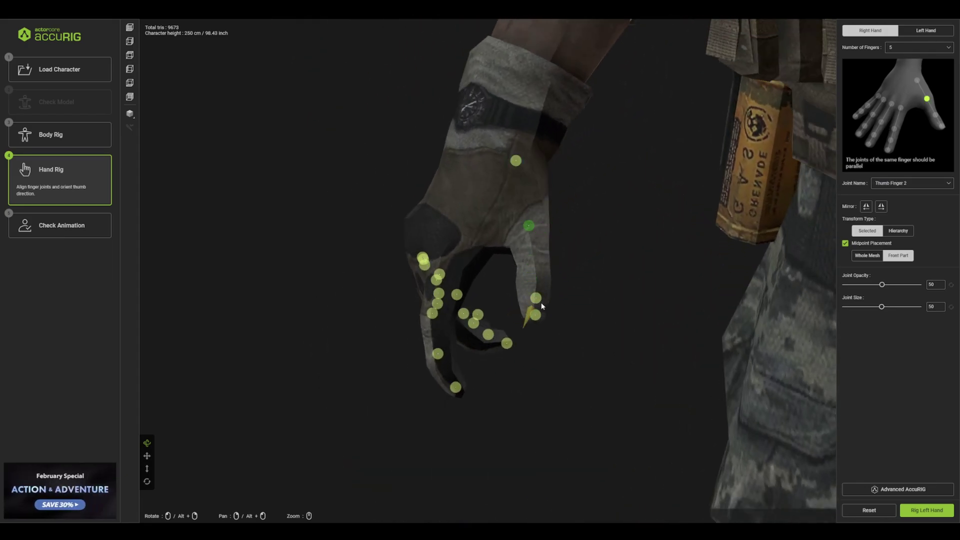
drag(537, 299, 540, 270)
right_drag(534, 350, 555, 353)
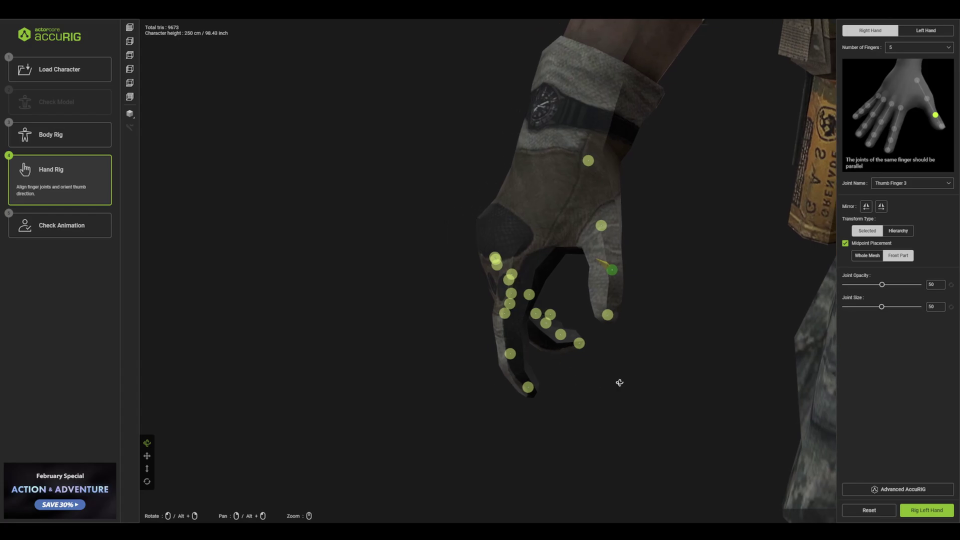
Align the right hand's middle index finger joints along the centre of the finger
right_drag(619, 382, 681, 353)
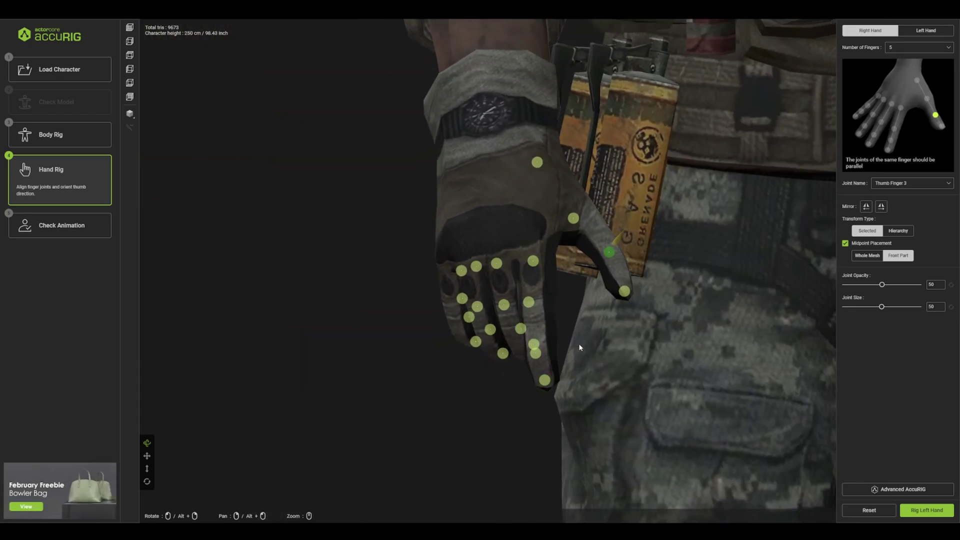
drag(598, 349, 665, 348)
click(537, 345)
click(533, 303)
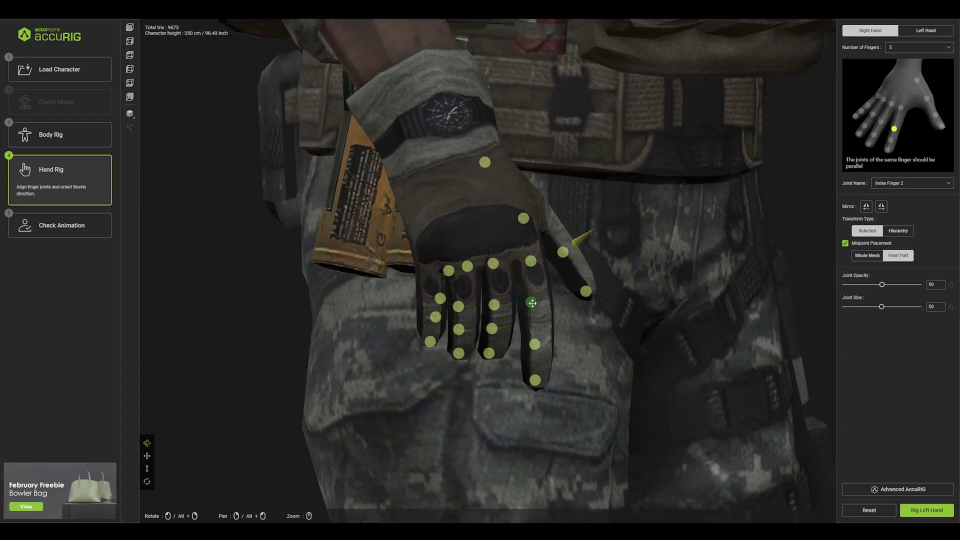
Start rigging the left hand and align its index finger joints and tip along the finger
click(931, 510)
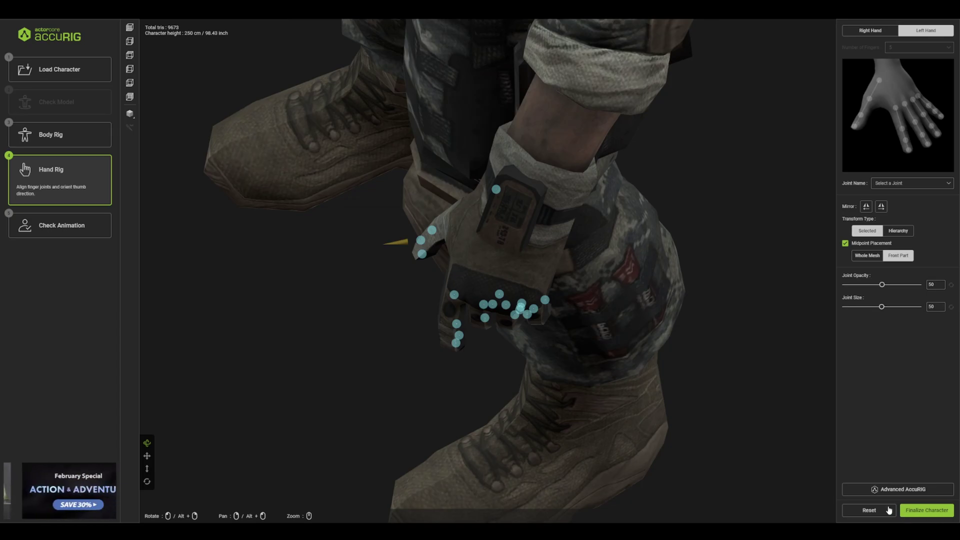
drag(501, 365, 588, 333)
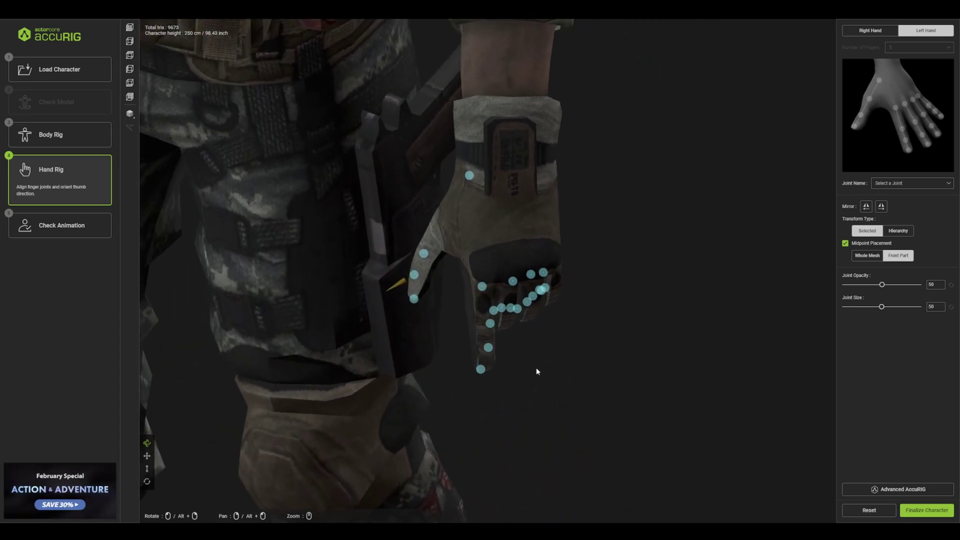
drag(537, 371, 548, 330)
right_drag(412, 319, 488, 351)
click(490, 342)
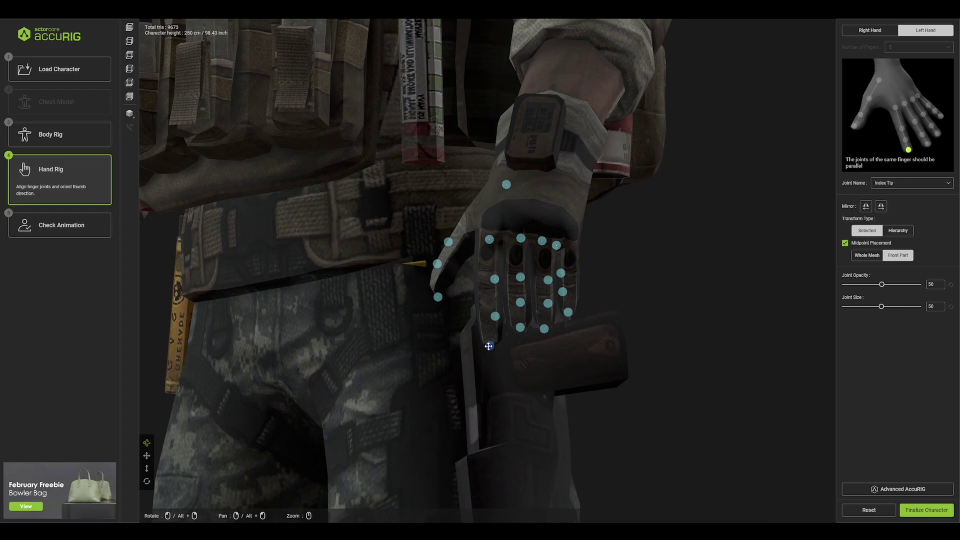
drag(495, 279, 484, 278)
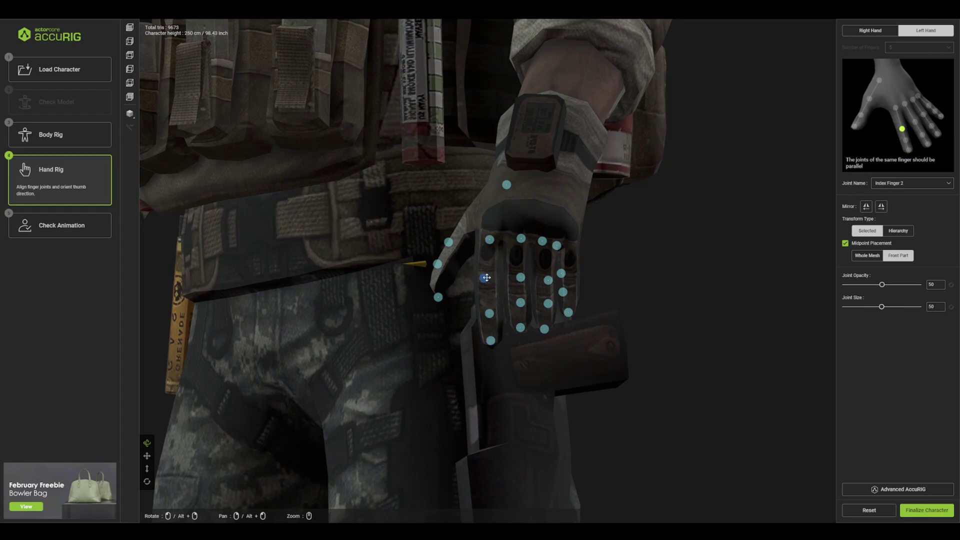
Align the left thumb joints and tip along the thumb and finalize the character
drag(489, 241, 447, 261)
click(438, 263)
click(449, 301)
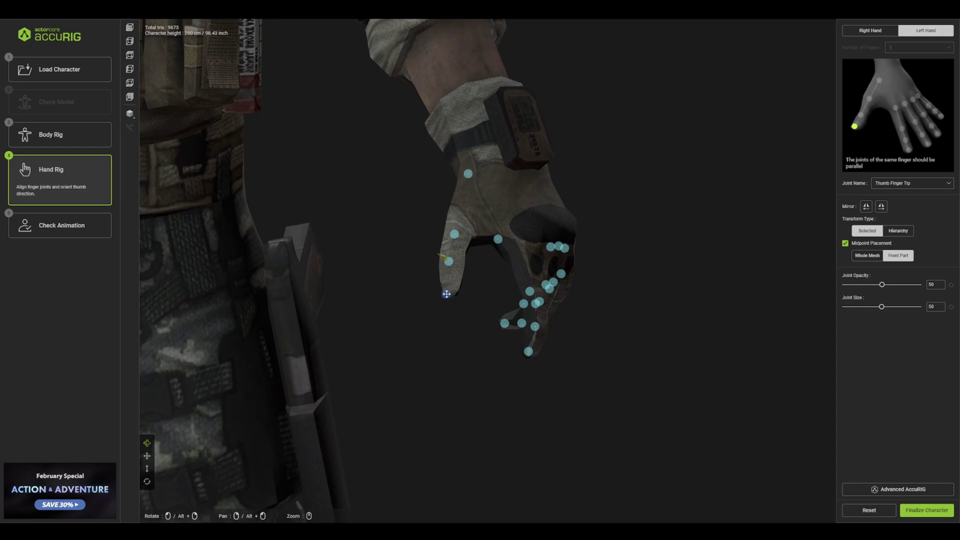
right_drag(450, 299, 513, 323)
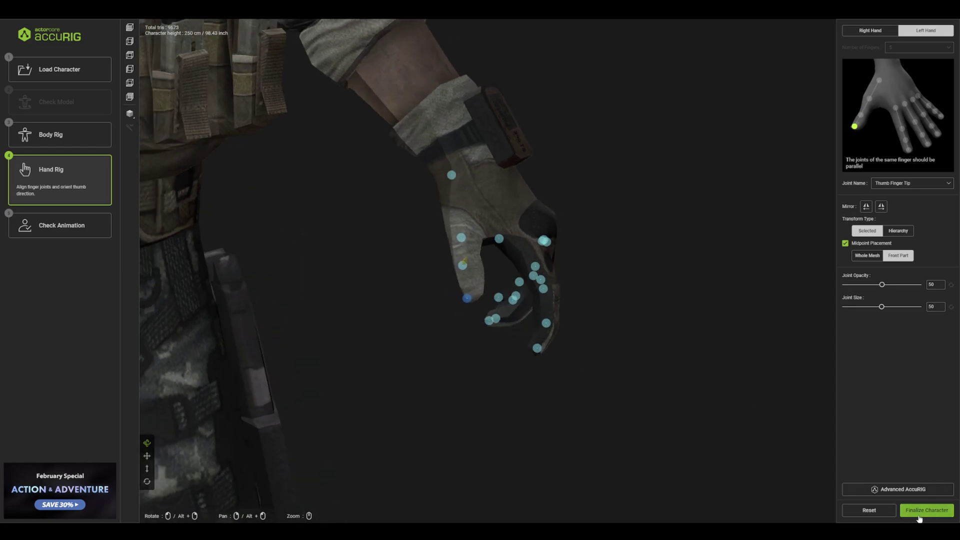
click(927, 515)
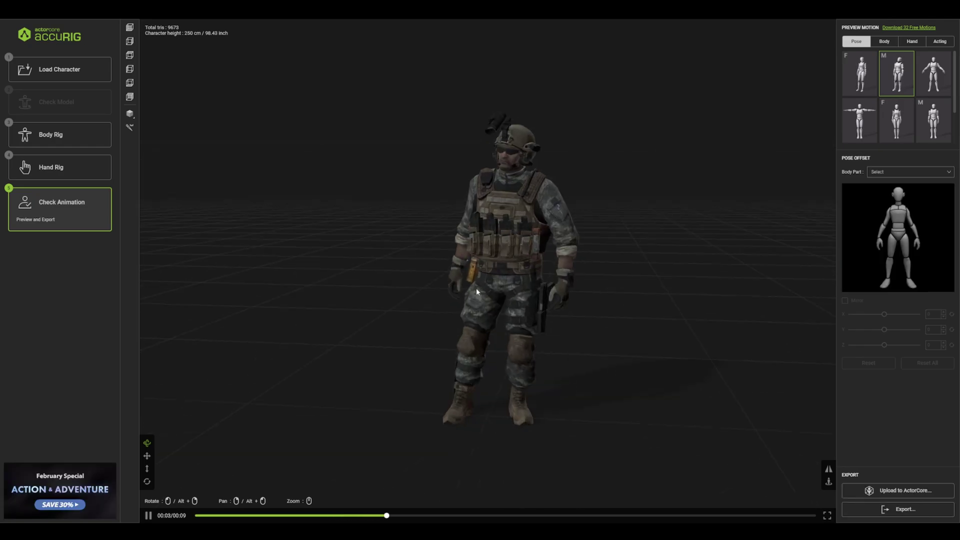
Preview the first female pose and the T-pose on the rigged soldier and inspect the deformation from several angles
drag(617, 290, 411, 279)
scroll(492, 308, up, 2)
drag(492, 307, 790, 126)
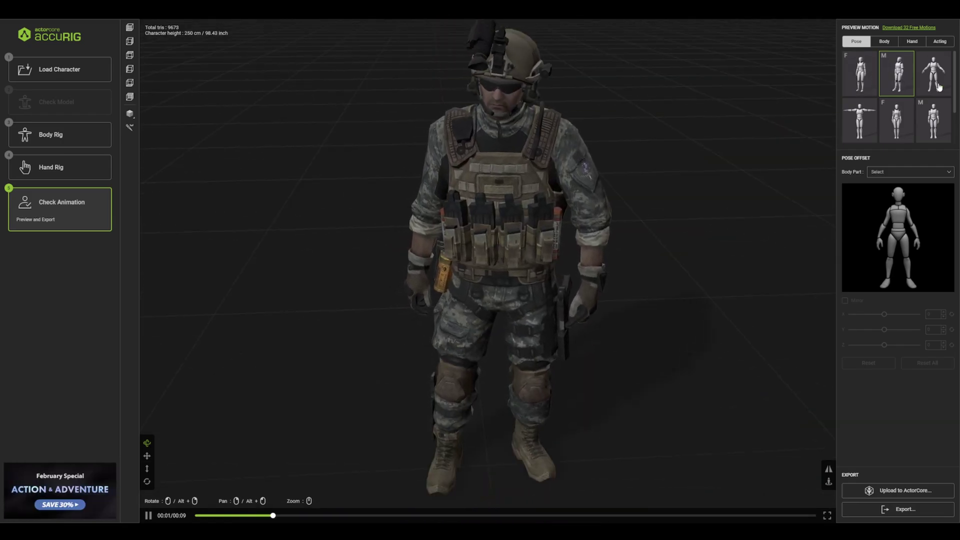
click(858, 73)
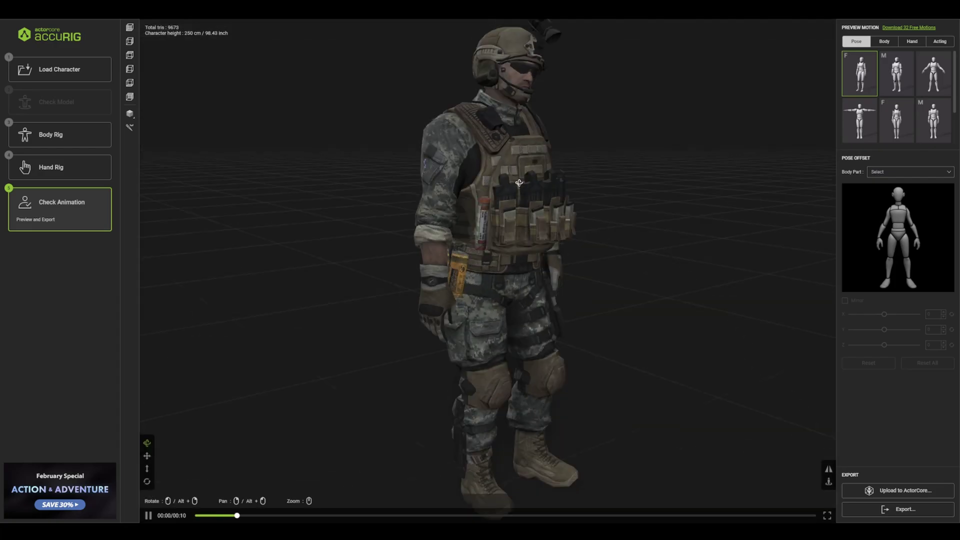
click(859, 120)
drag(725, 165, 641, 106)
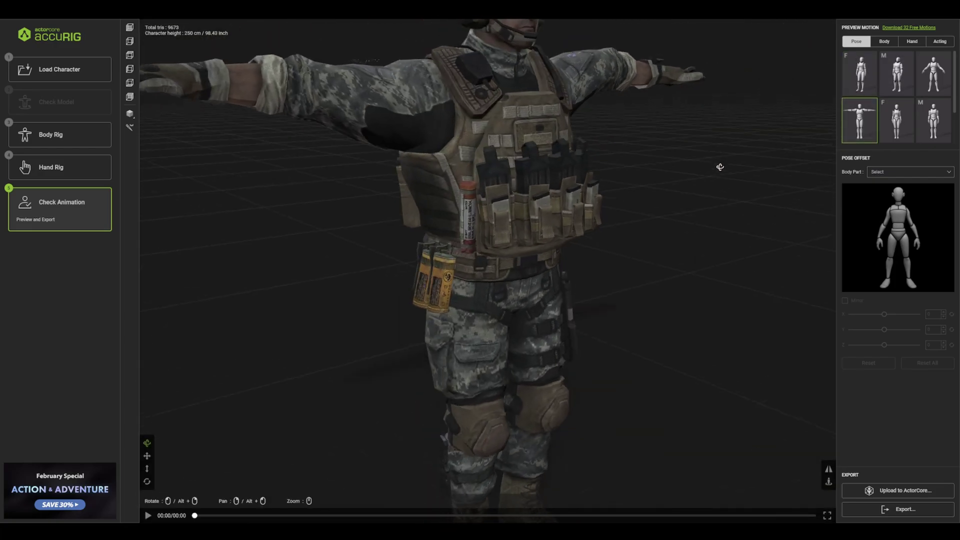
scroll(555, 165, down, 2)
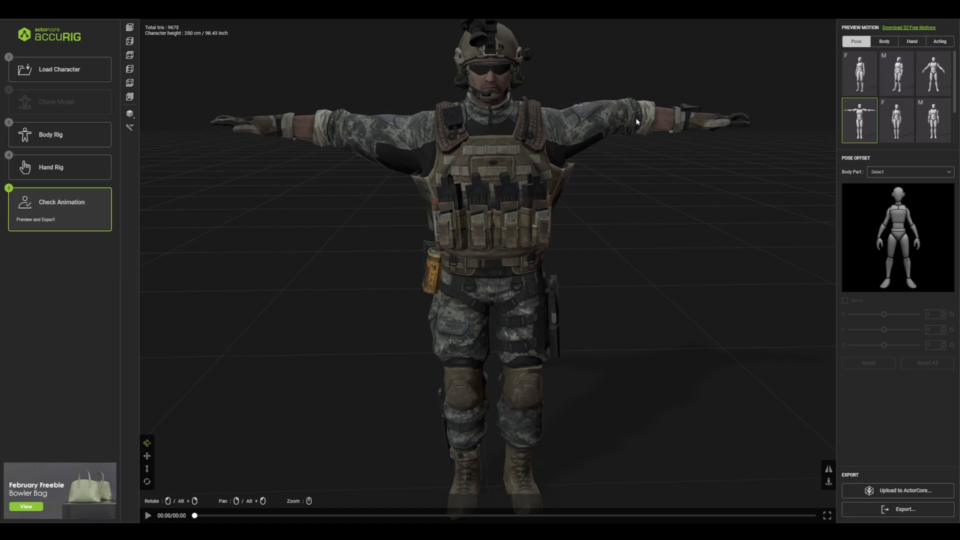
Return to the body rig, move the left elbow joint slightly up and outward and the right one inward, and recheck the animation
click(36, 145)
click(571, 203)
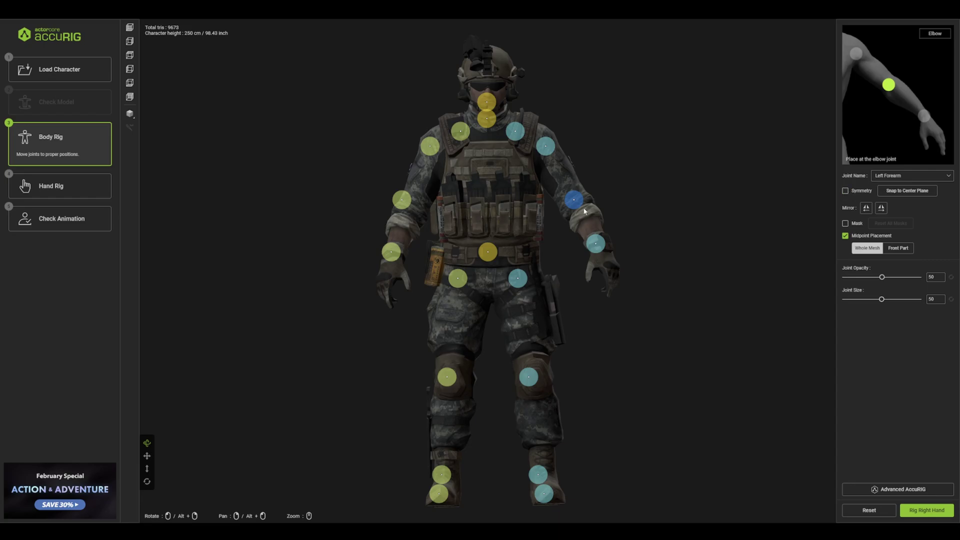
click(409, 201)
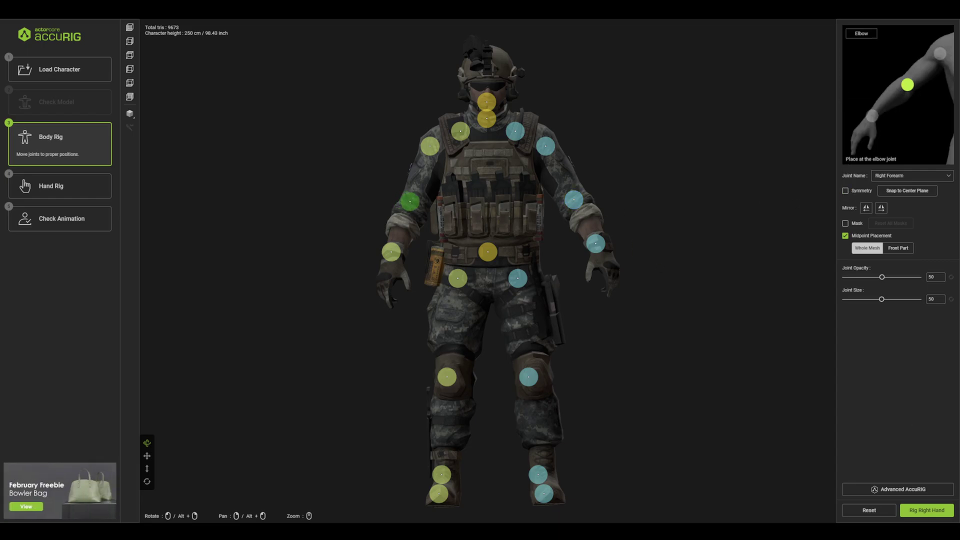
click(106, 215)
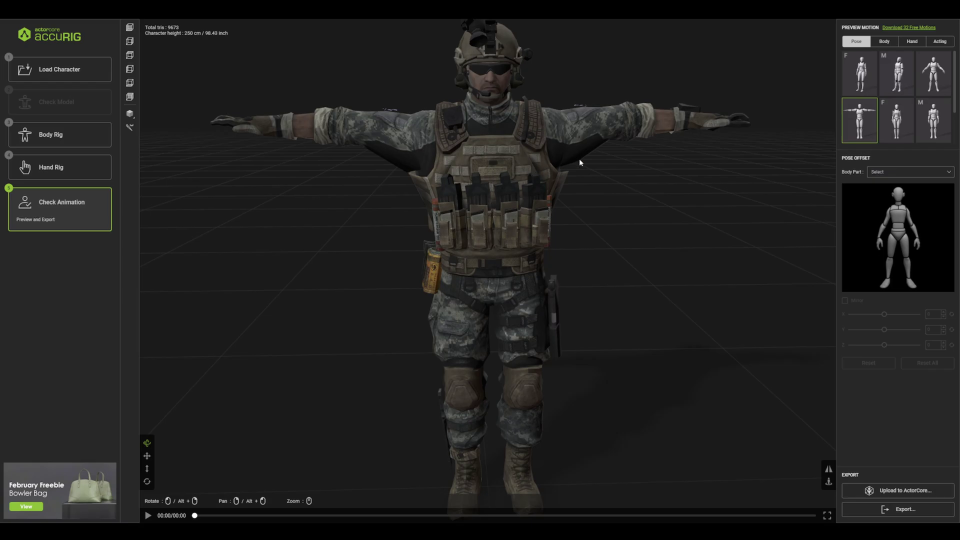
Inspect the T-pose, and preview the first, second and sixth body motions on the soldier from several sides
drag(585, 134, 622, 167)
scroll(622, 167, down, 2)
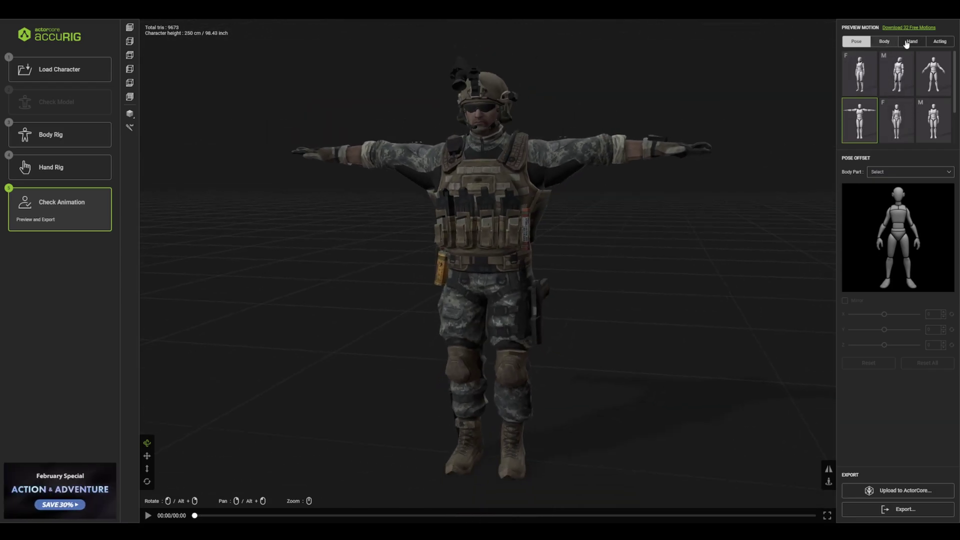
click(884, 42)
click(869, 85)
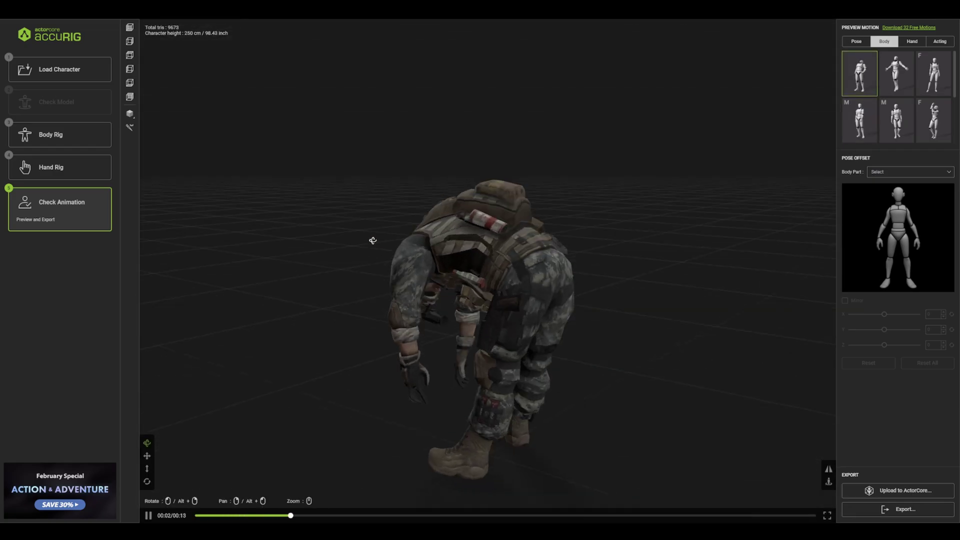
click(897, 88)
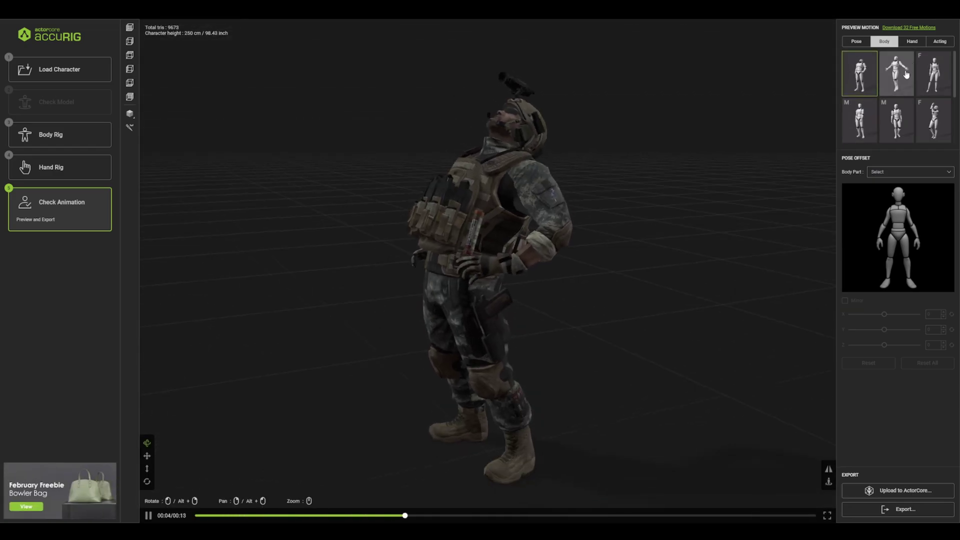
drag(679, 211, 587, 271)
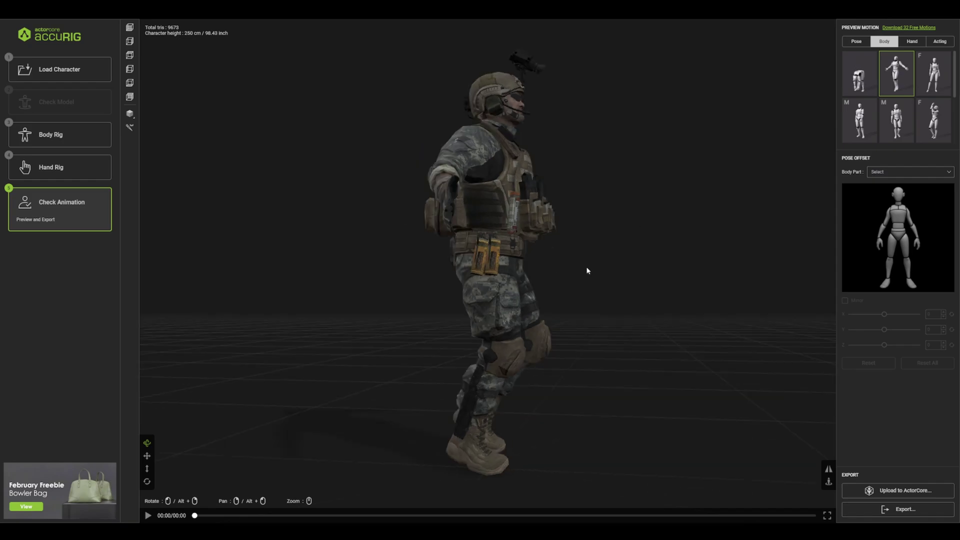
drag(555, 313, 811, 222)
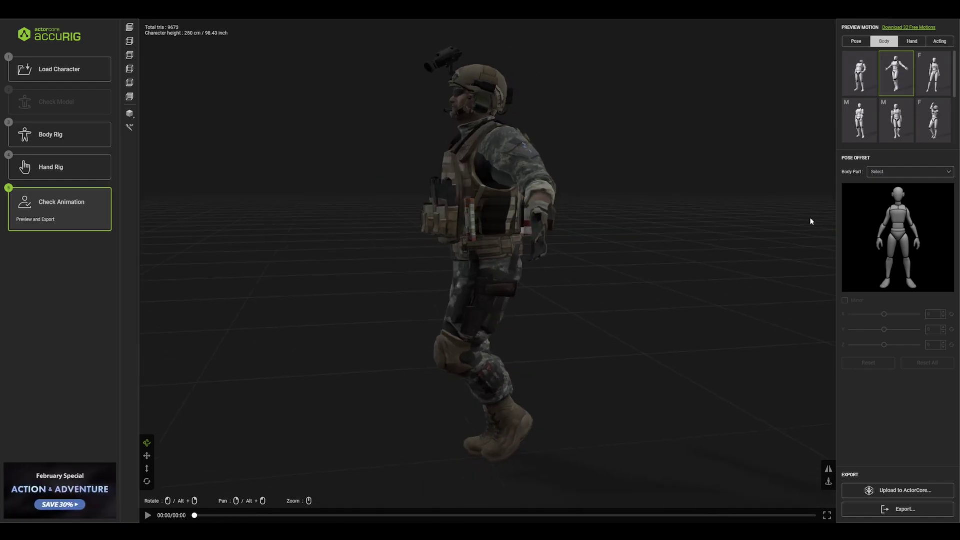
click(934, 123)
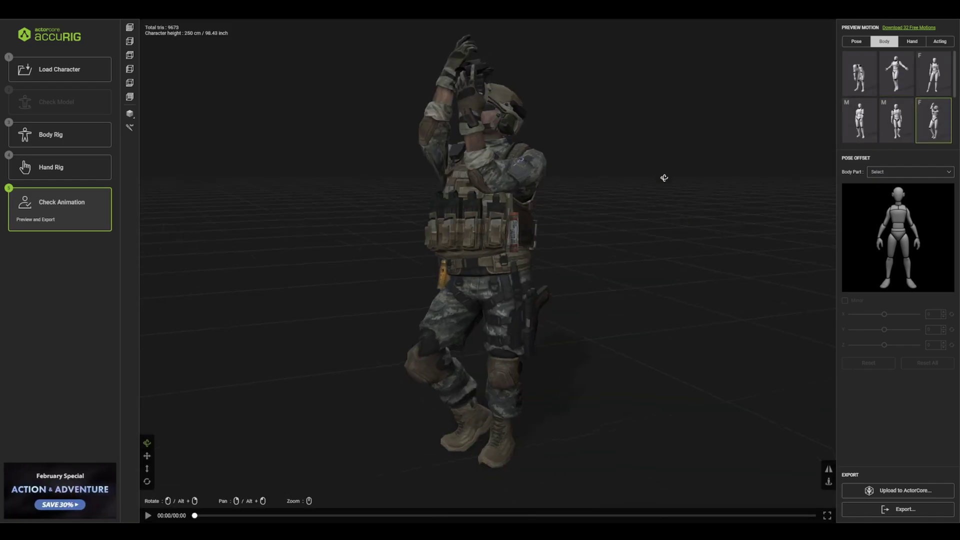
Preview the first hand motion and examine the soldier's hands and fingers from several angles and distances
click(912, 42)
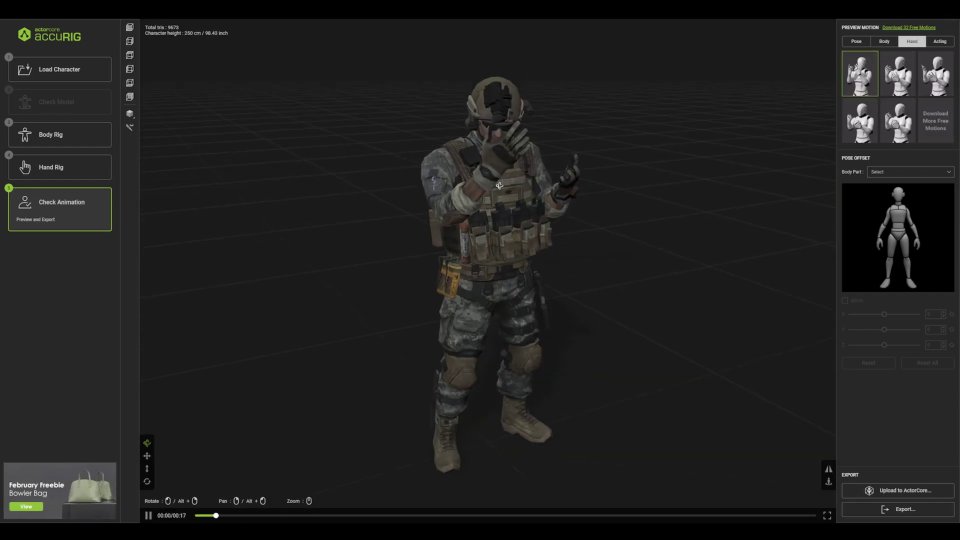
drag(500, 186, 547, 198)
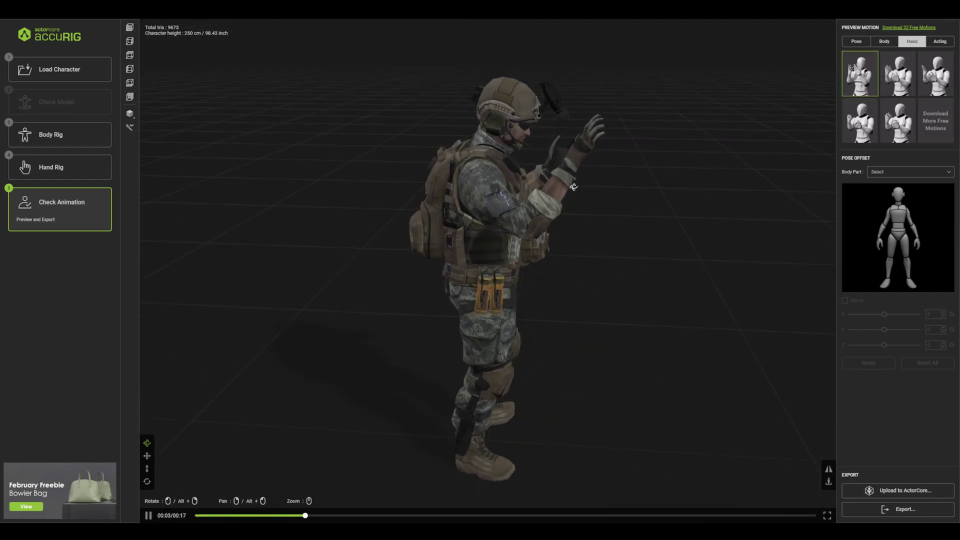
scroll(548, 171, down, 5)
scroll(548, 171, down, 4)
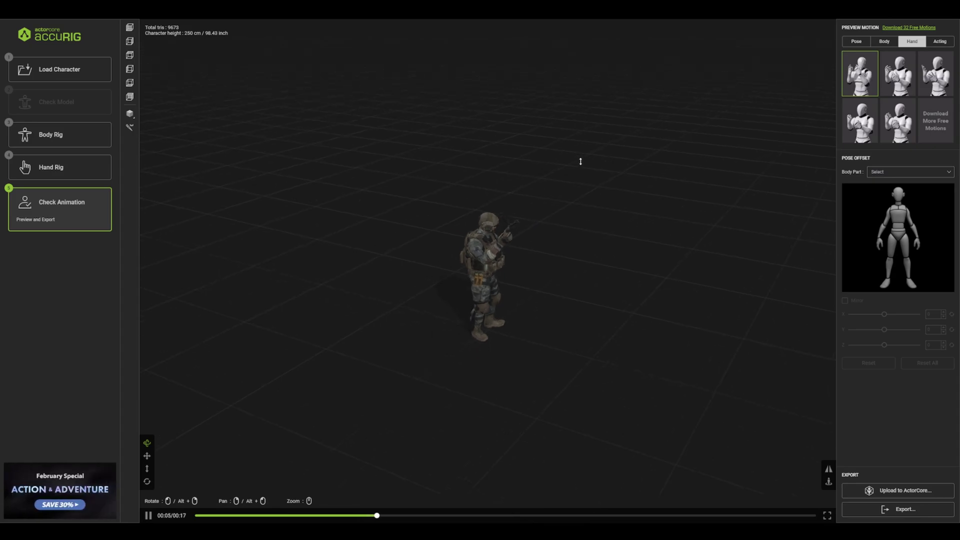
scroll(513, 265, up, 8)
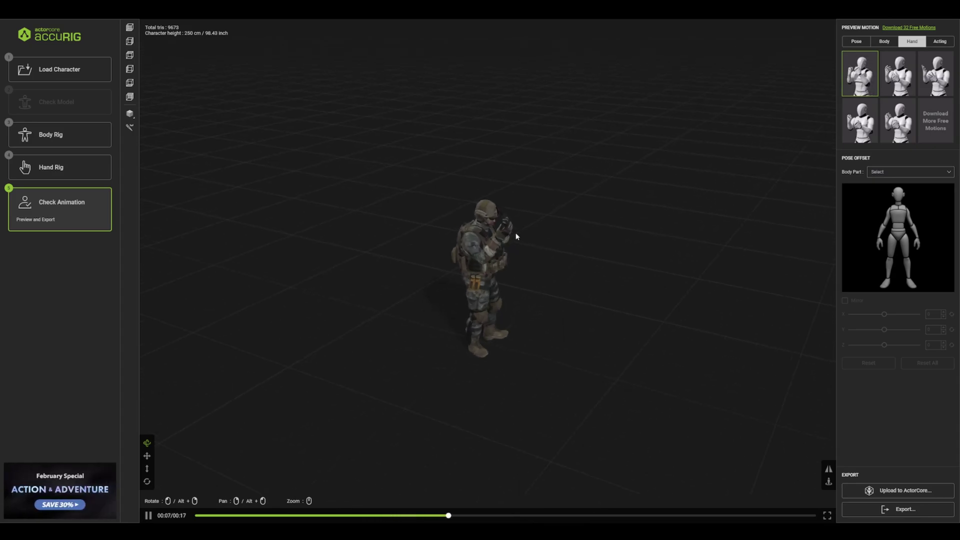
drag(552, 189, 425, 175)
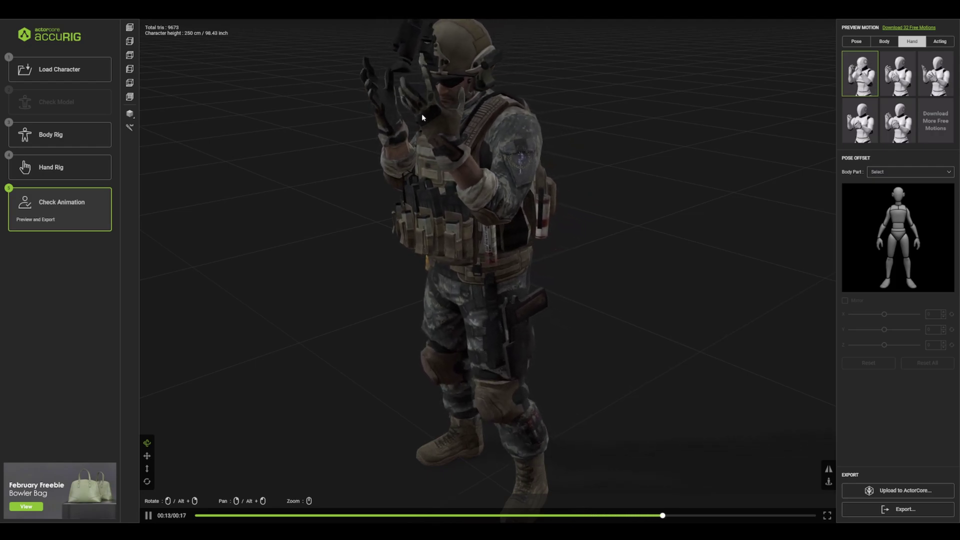
Preview the third hand motion on the soldier and examine its hands and arms from several angles
drag(404, 122, 521, 194)
click(950, 89)
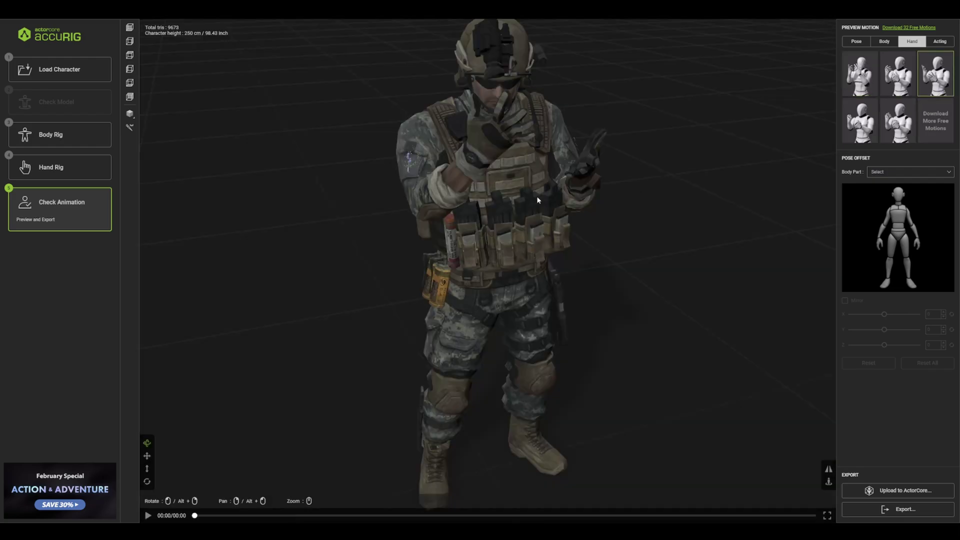
drag(660, 200, 552, 142)
scroll(639, 107, down, 2)
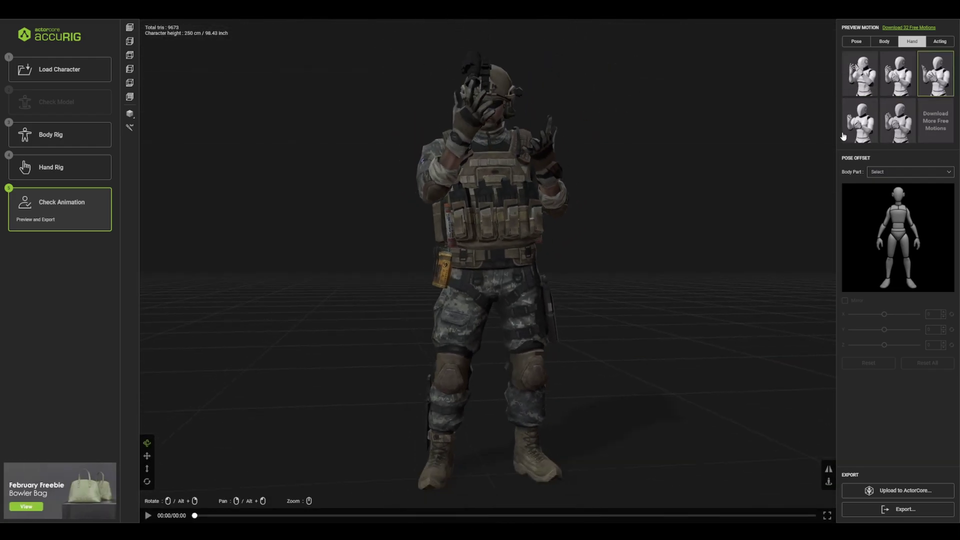
click(901, 510)
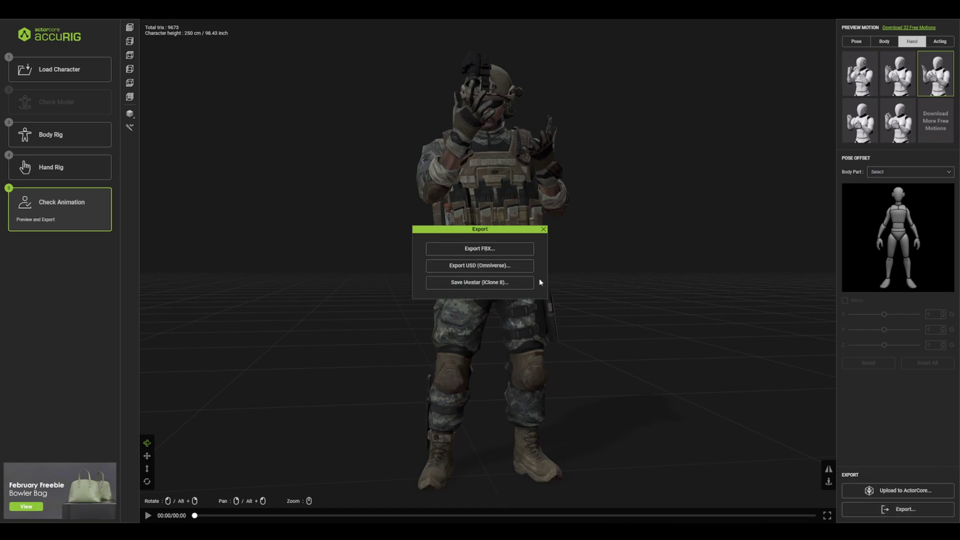
click(482, 253)
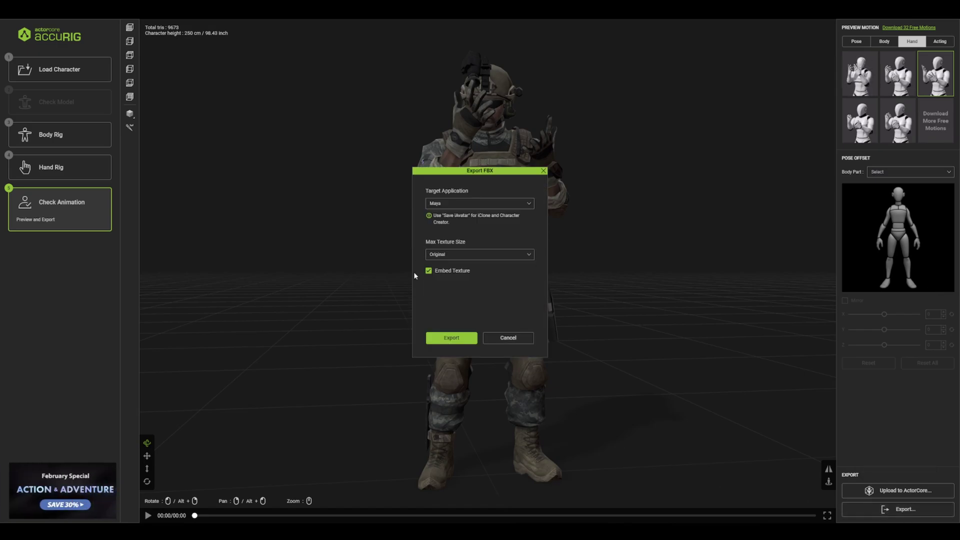
click(476, 206)
click(445, 246)
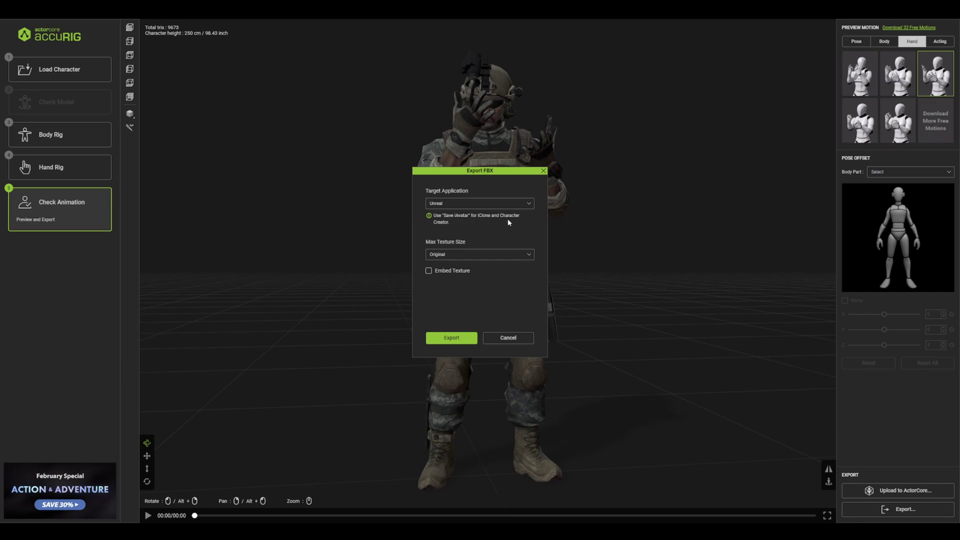
click(543, 171)
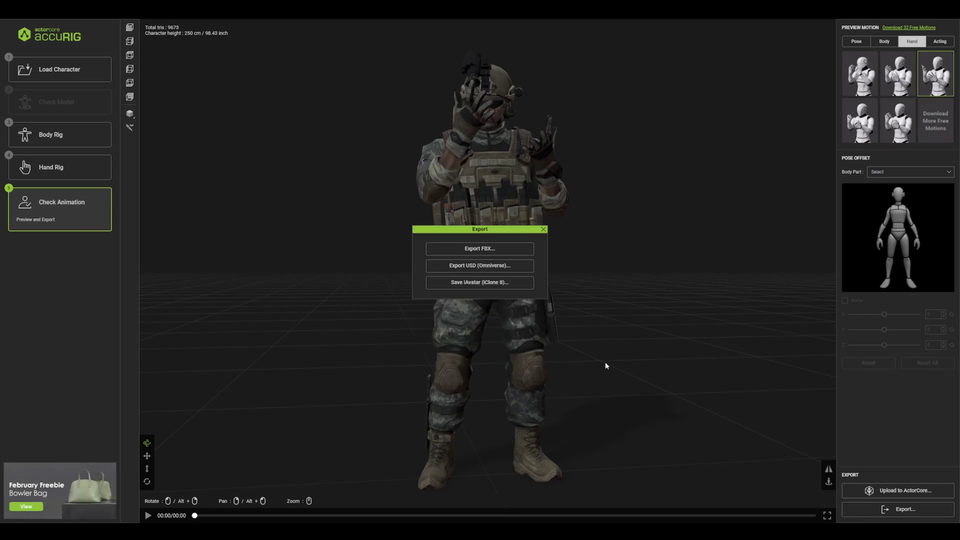
click(544, 231)
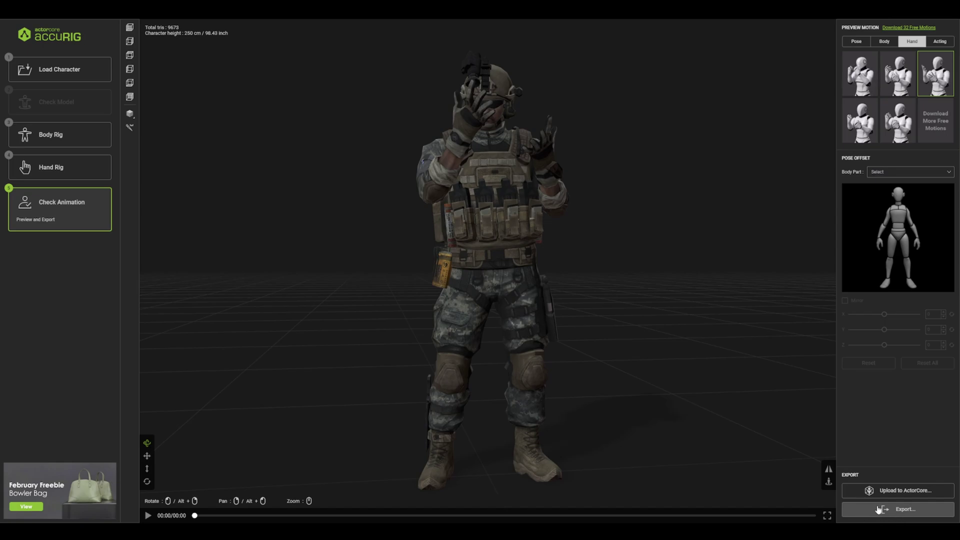
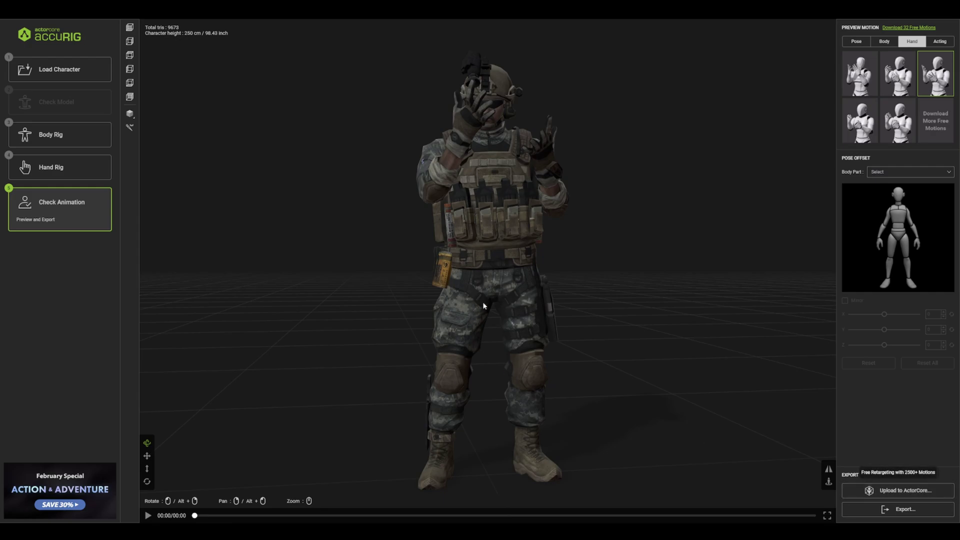
Export the rigged soldier as FBX with Unreal as target application, original texture size and textures not embedded
click(889, 495)
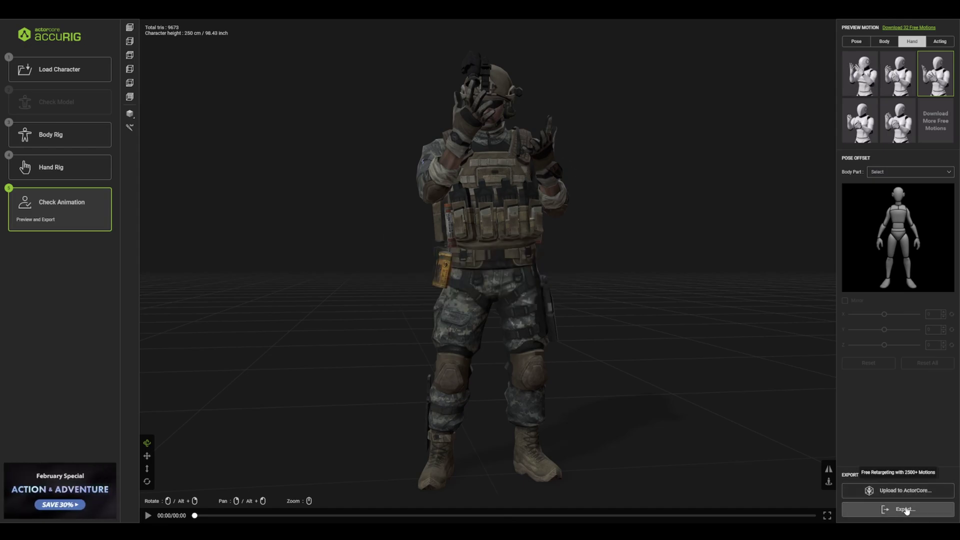
click(906, 510)
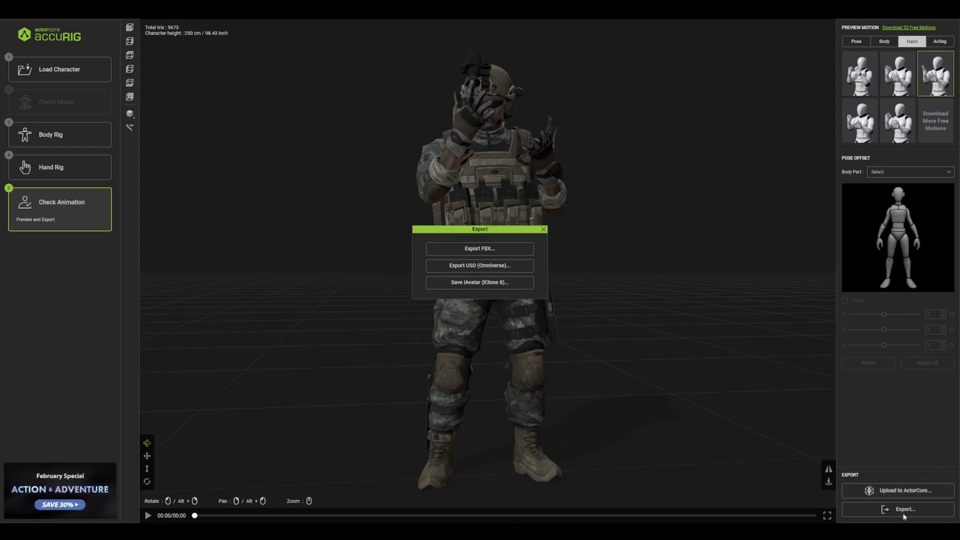
click(495, 250)
click(480, 203)
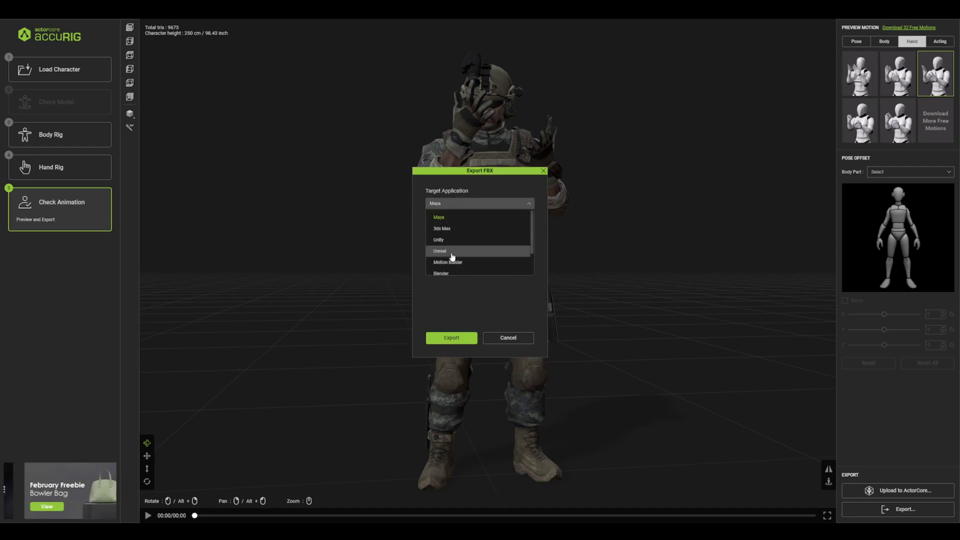
scroll(461, 270, down, 2)
click(475, 271)
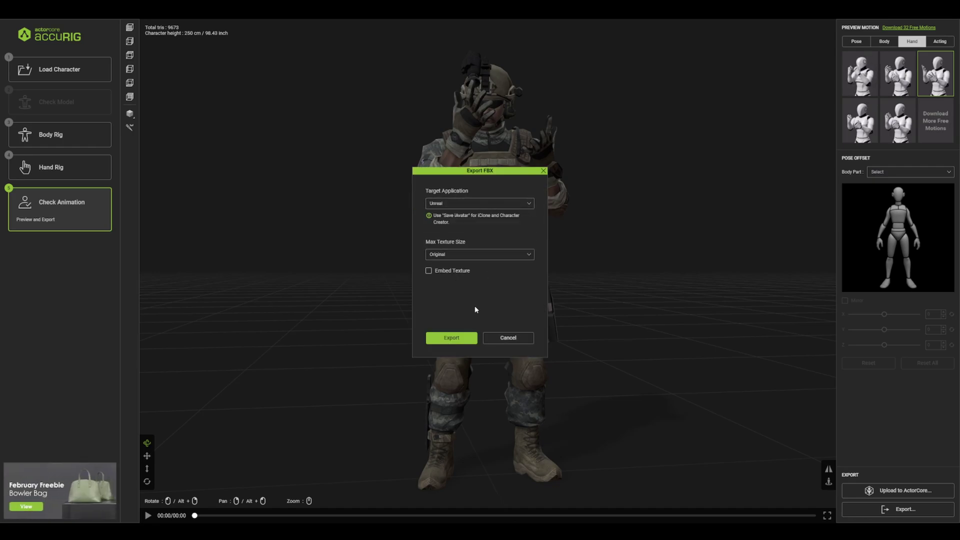
click(471, 336)
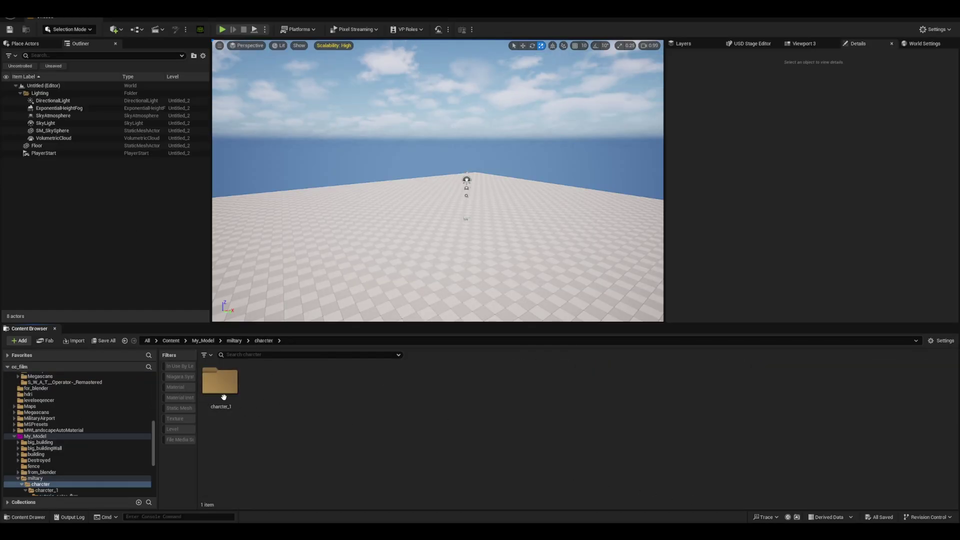
Switch to Unreal Engine and apply the Standard Shader type in the Character Creator & iClone Auto Setup import options
click(201, 29)
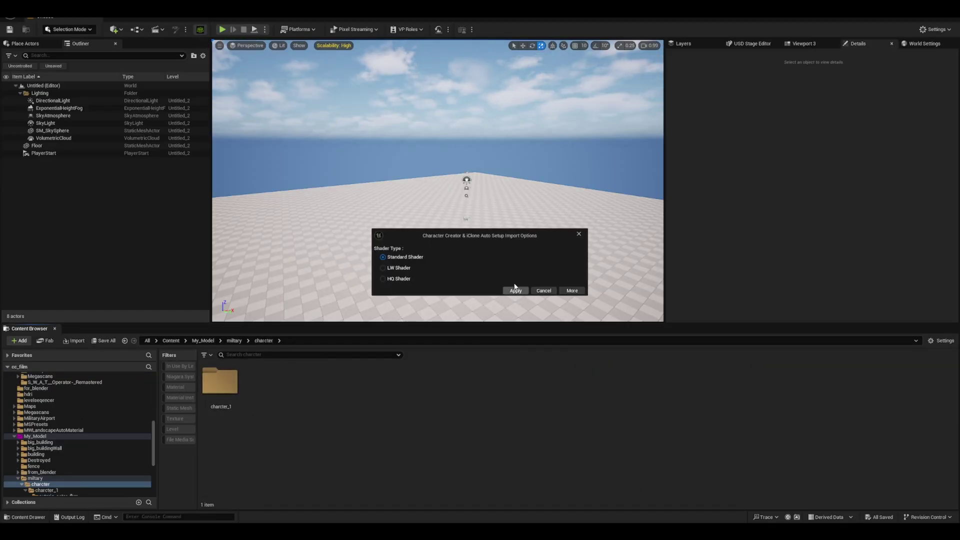
drag(488, 236, 459, 220)
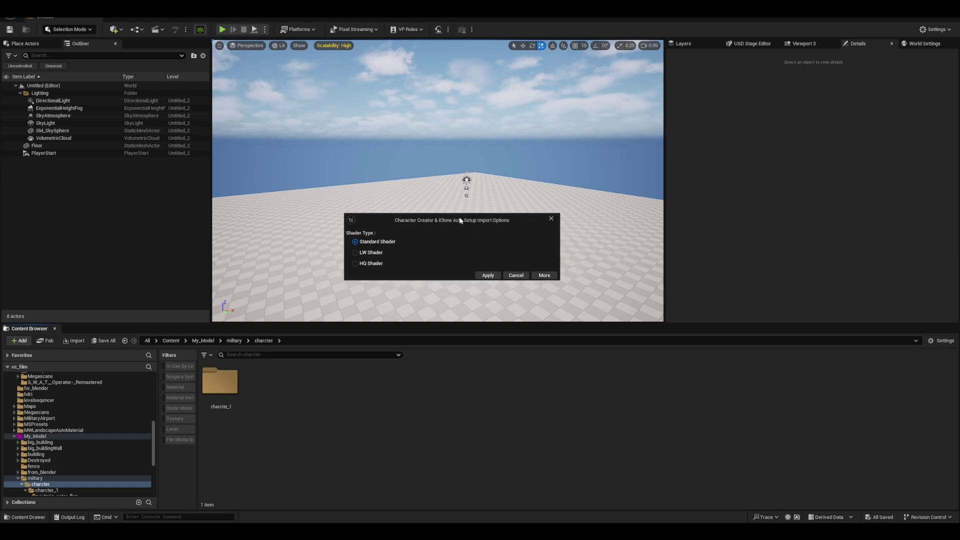
click(356, 264)
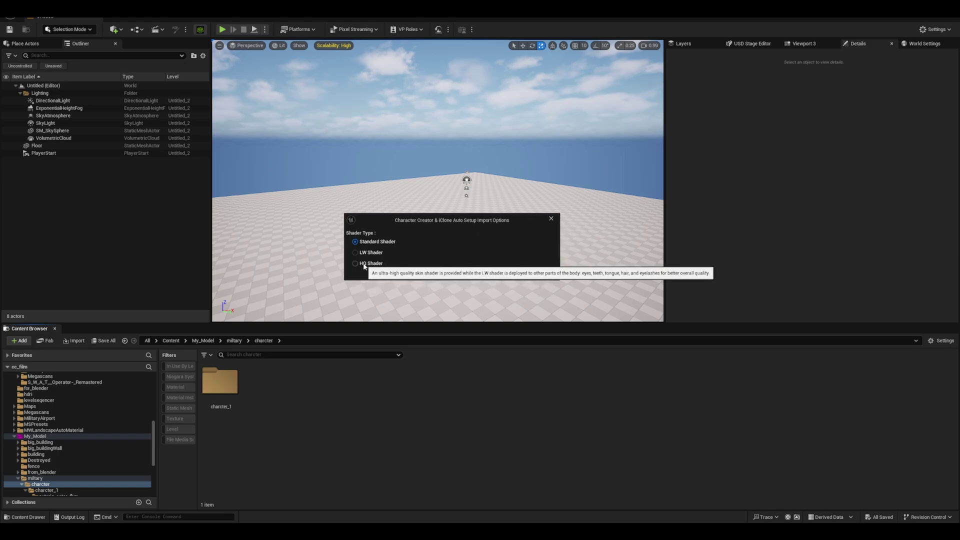
click(488, 275)
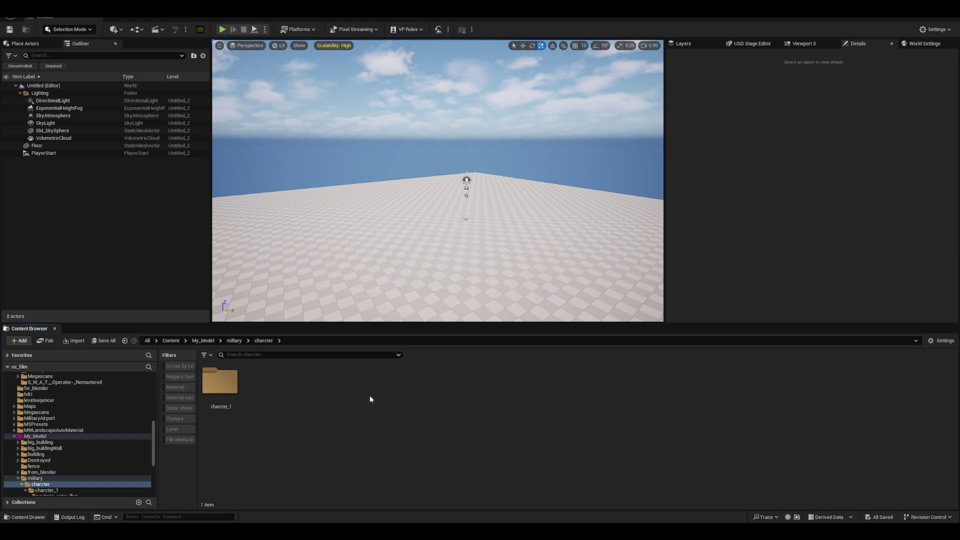
Place the autorig_actor skeletal mesh from the charcter_1 folder on the level's floor
double_click(228, 391)
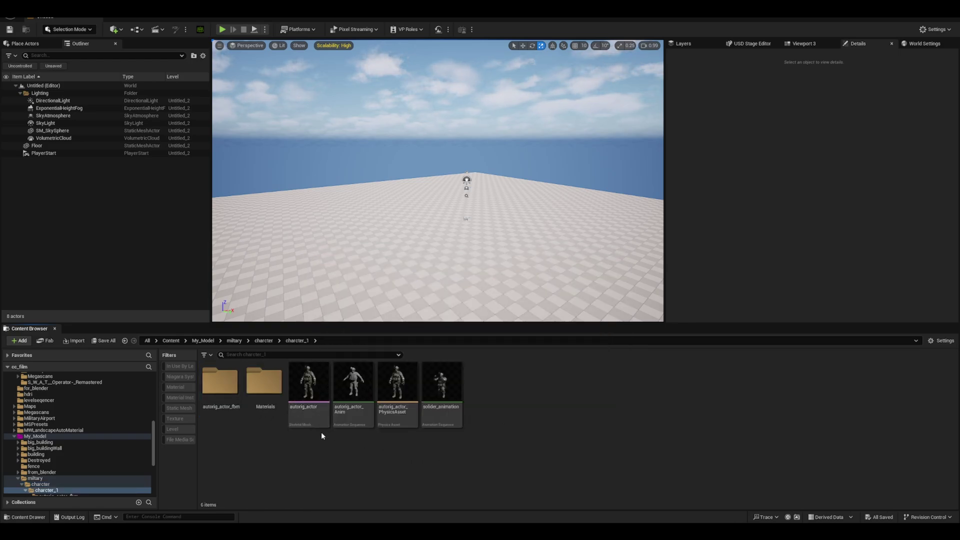
click(396, 422)
drag(306, 422, 441, 245)
Move in on the placed soldier, clear its selection outline, and examine its body, gear and materials from several sides
right_drag(440, 246, 471, 250)
key(w)
scroll(439, 181, down, 1)
right_drag(438, 181, 368, 189)
scroll(439, 181, up, 2)
key(q)
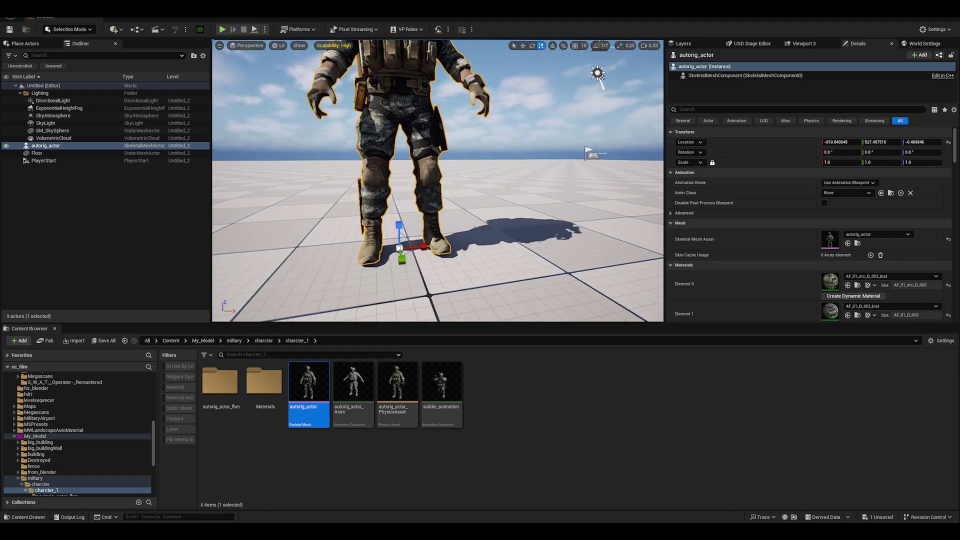
click(525, 100)
key(e)
right_drag(439, 181, 328, 166)
key(a)
key(w)
key(s)
key(d)
key(s)
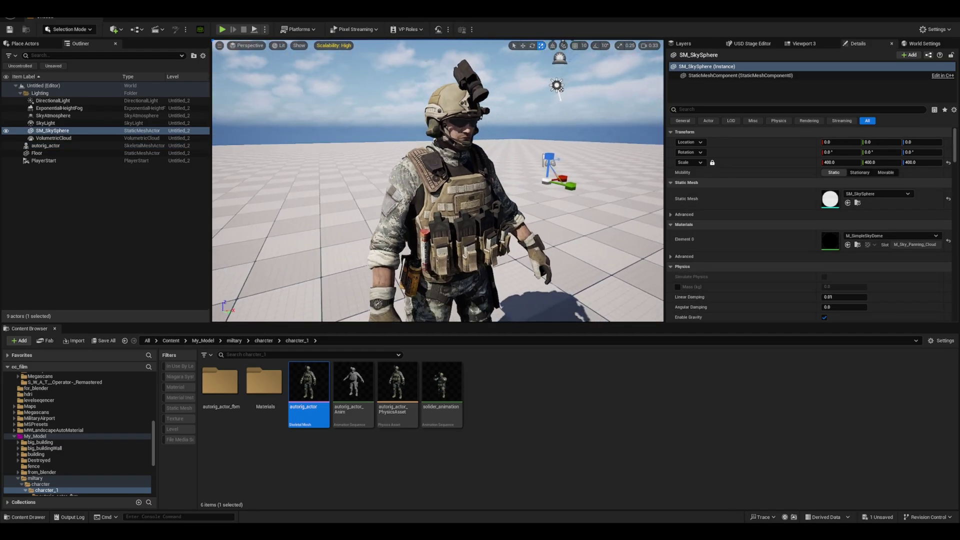